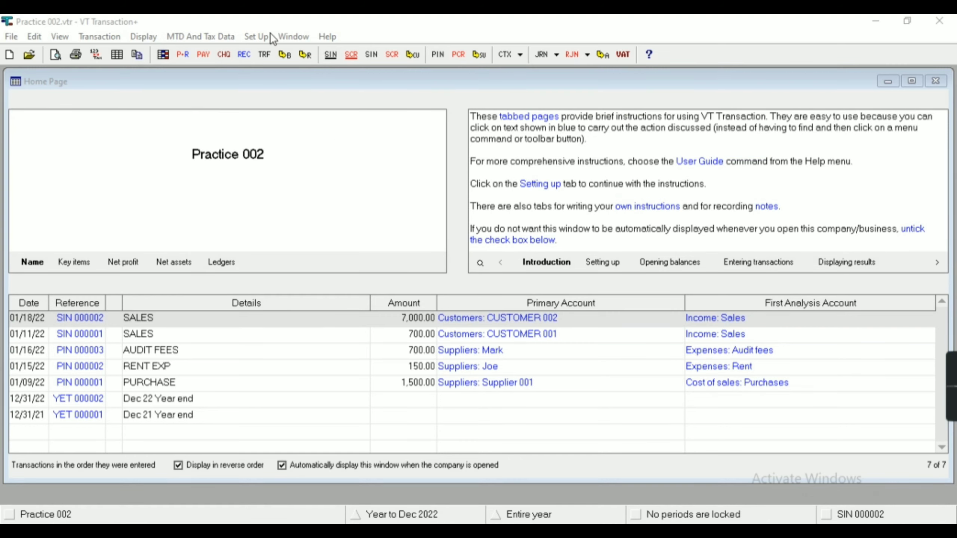
- Inspect the Current account's details in the company's bank accounts list
left_click(261, 37)
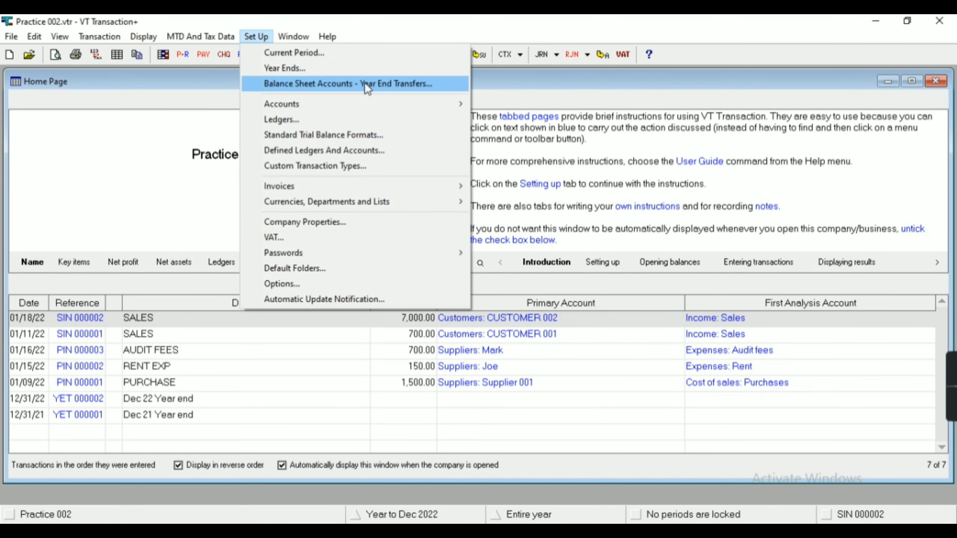
mouse_move(424, 105)
left_click(496, 119)
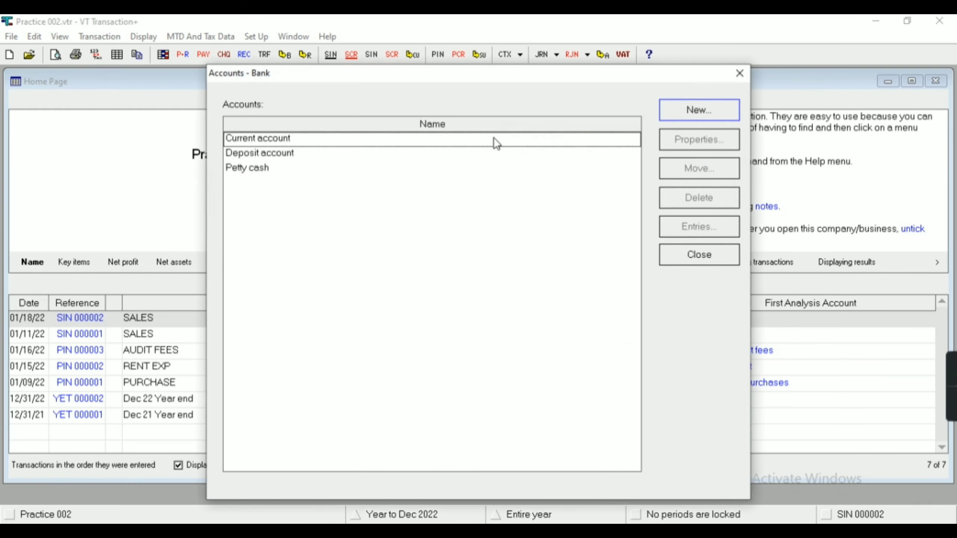
left_click(489, 139)
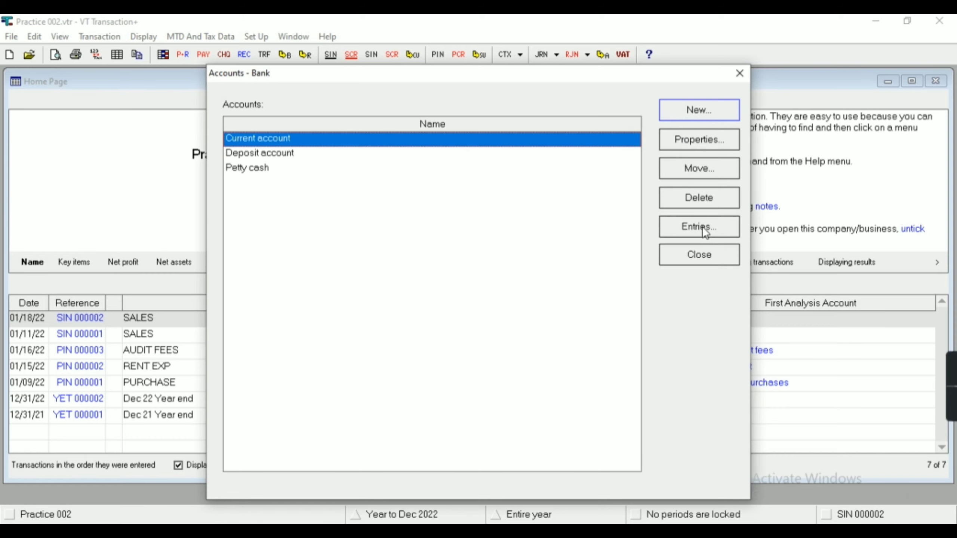
left_click(690, 139)
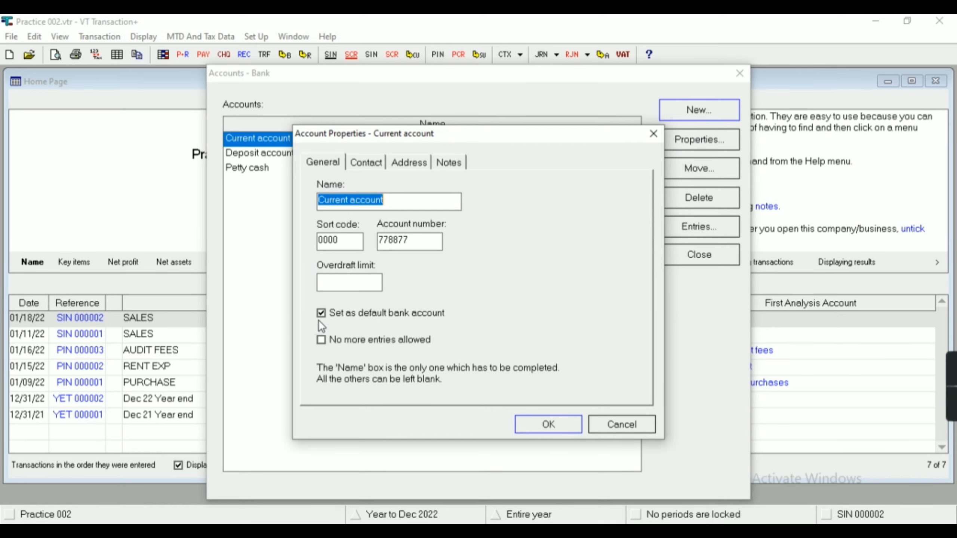
left_click(522, 422)
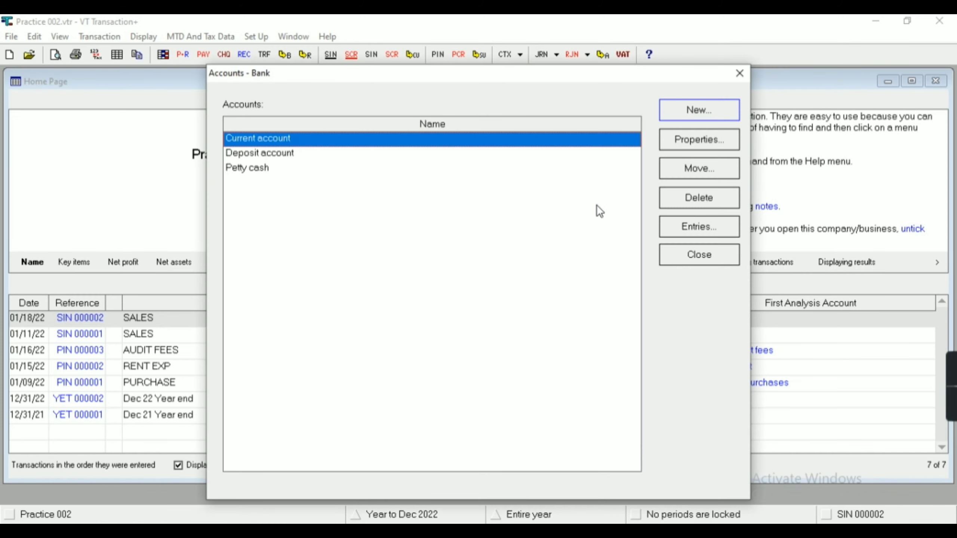
left_click(739, 73)
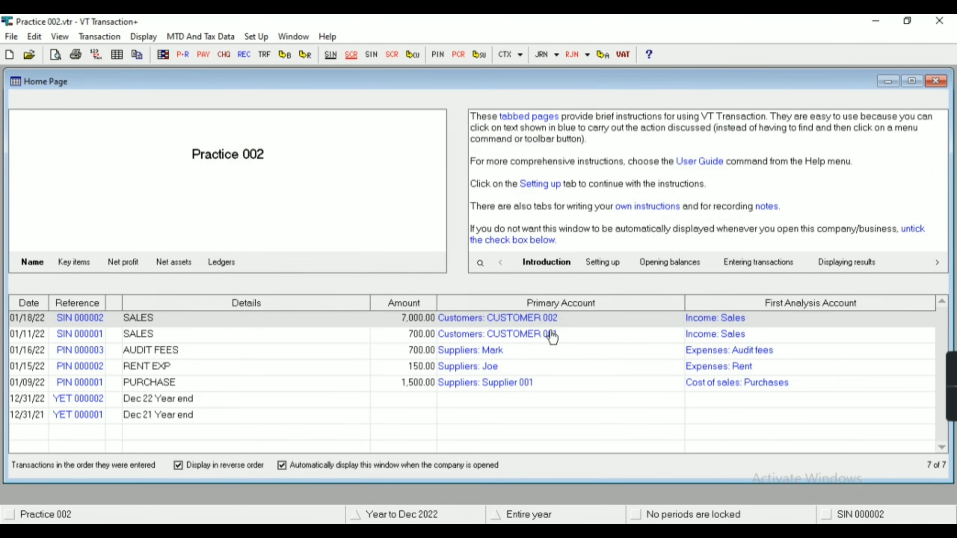
- Compare the bank statement spreadsheet with the supplier and customer account lists, then bring up the Transaction menu
key("alt+Tab")
left_click(477, 56)
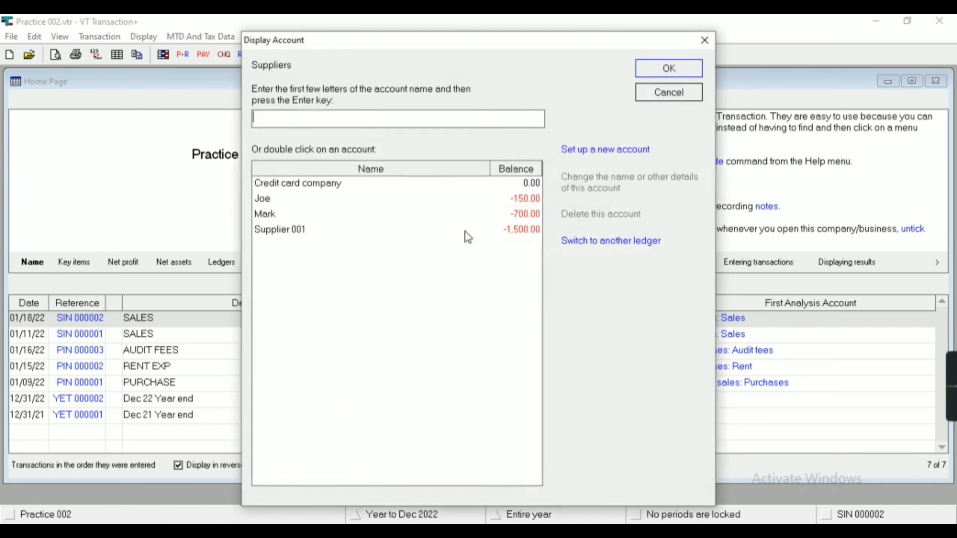
left_click(660, 94)
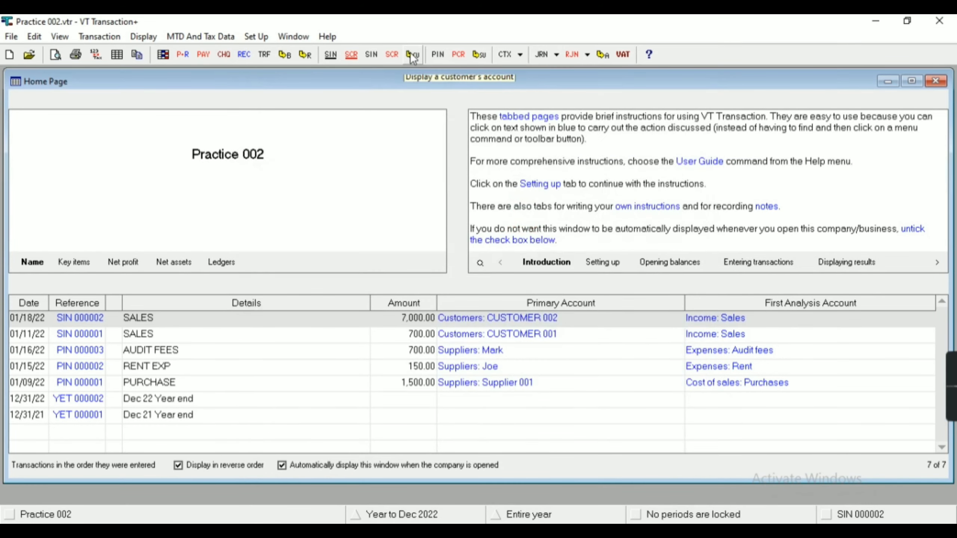
left_click(410, 53)
left_click(651, 98)
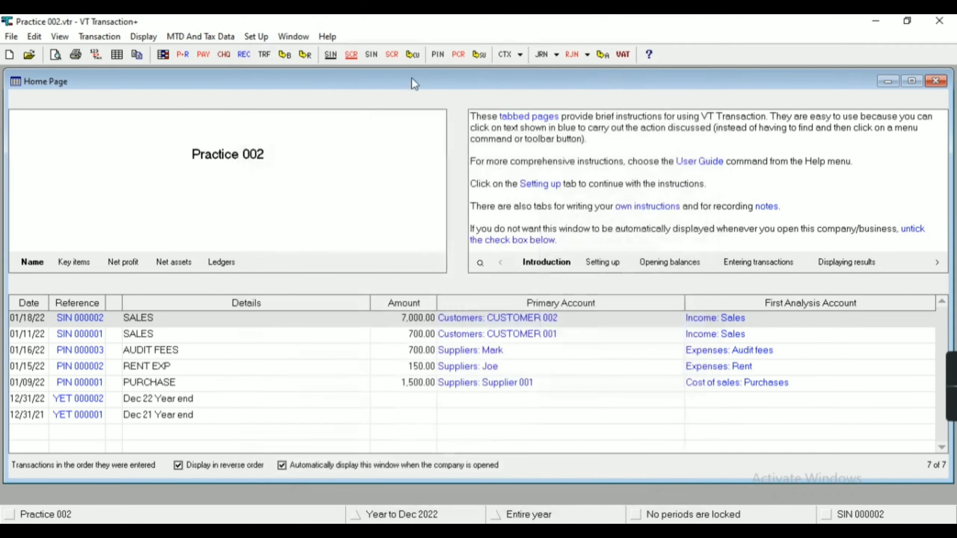
left_click(115, 38)
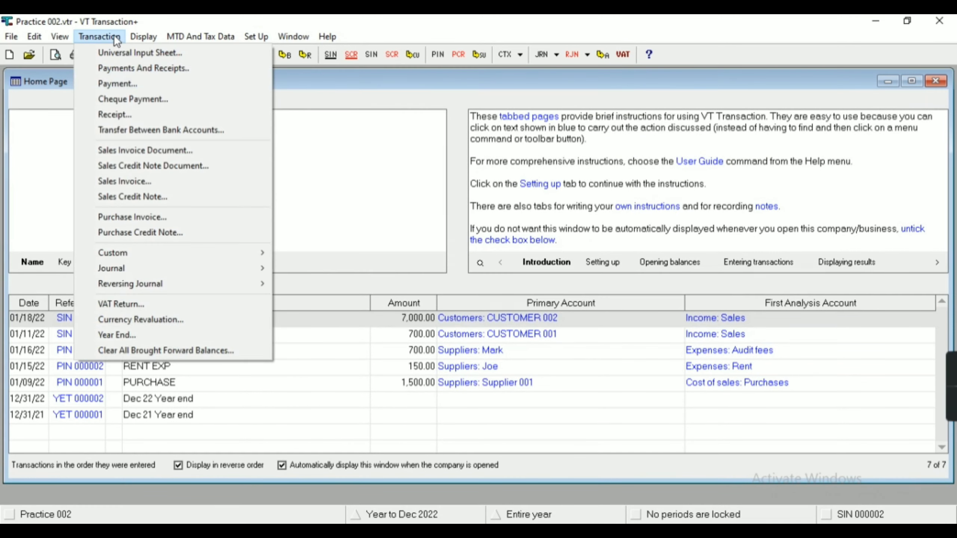
- Import the bank statement CSV into a Universal Input Sheet using Bank statement options
left_click(125, 55)
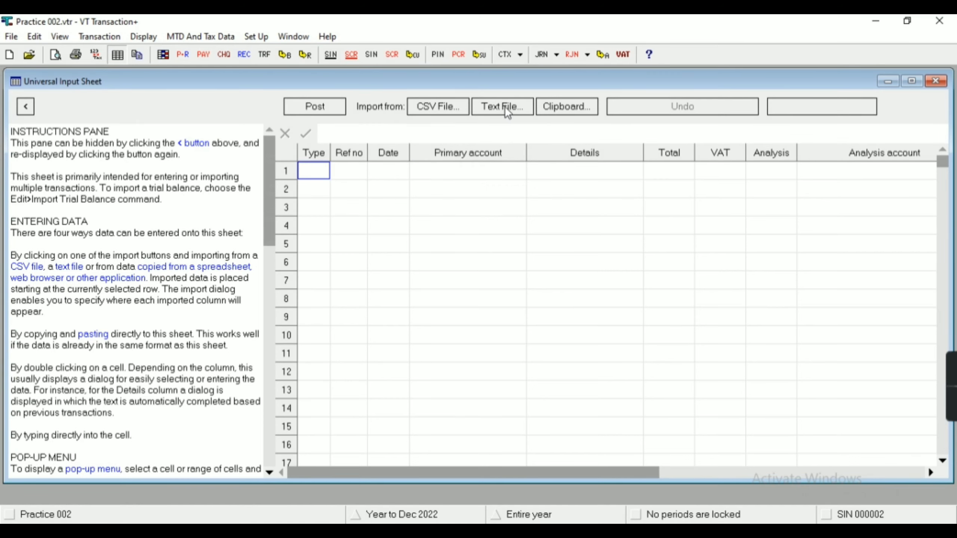
left_click(437, 107)
left_click(246, 160)
left_click(356, 329)
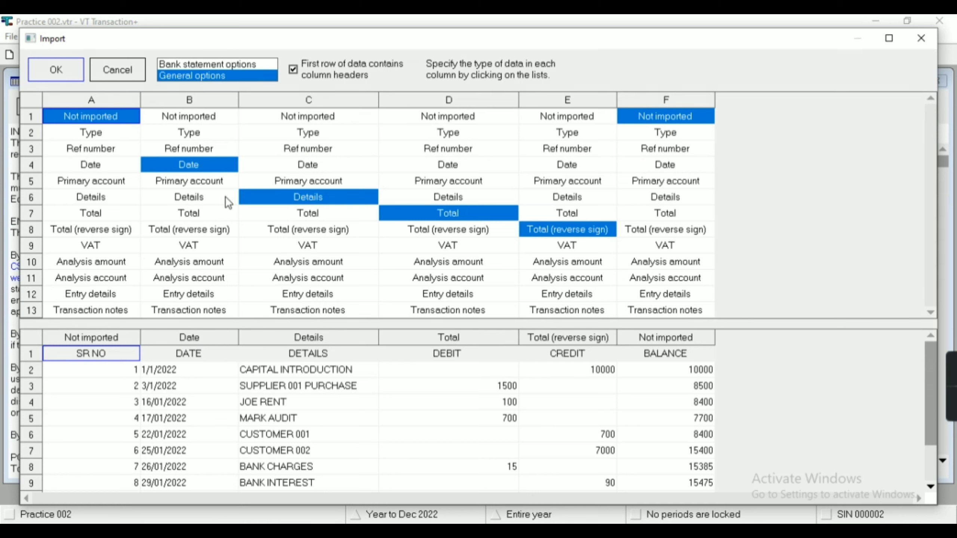
left_click(222, 63)
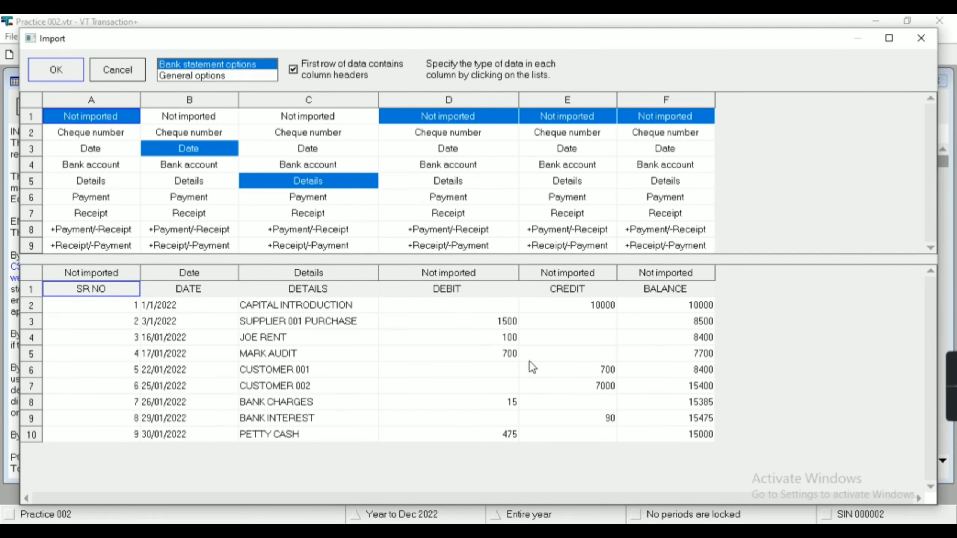
key("alt+Tab")
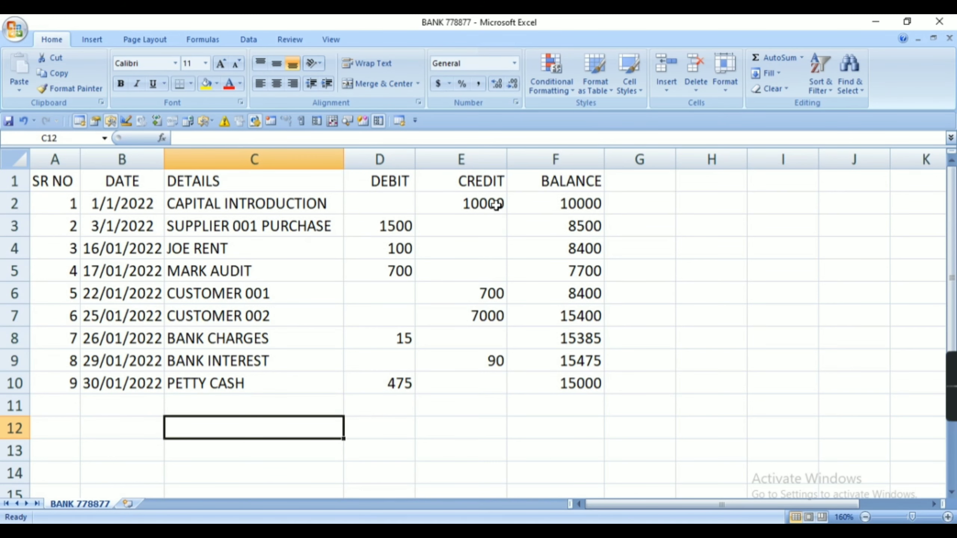
key("alt+Tab")
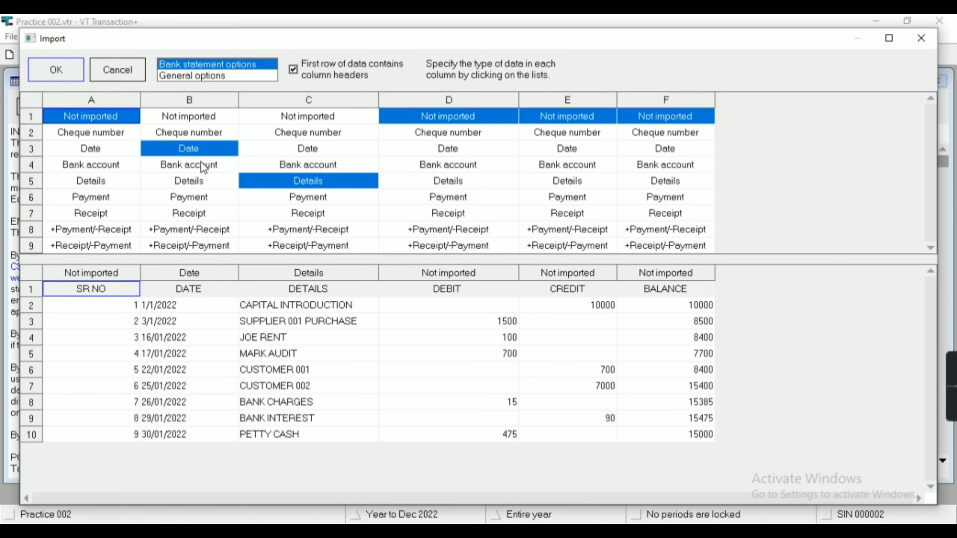
- Map column B as Date, DEBIT as Payment and CREDIT as Receipt, and import the lines
left_click_drag(198, 170, 196, 219)
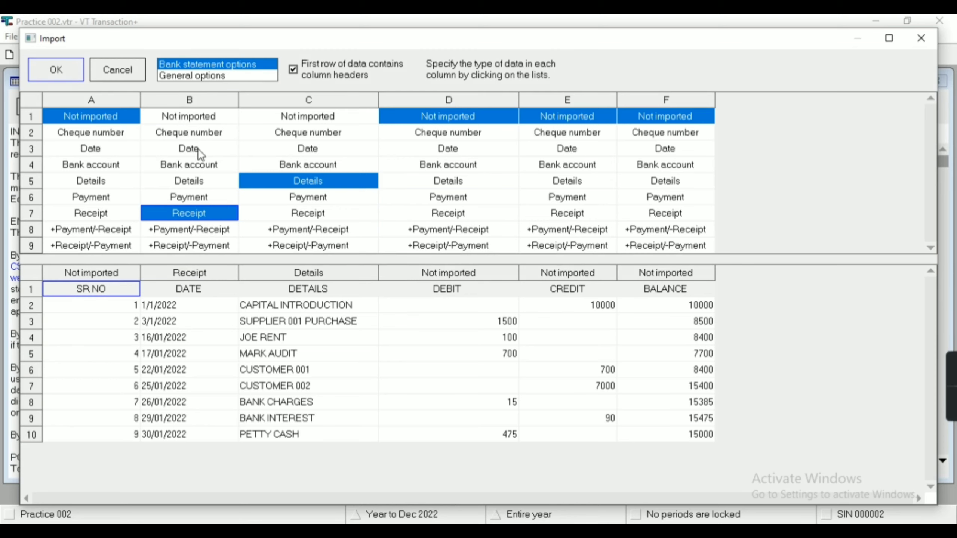
left_click(202, 133)
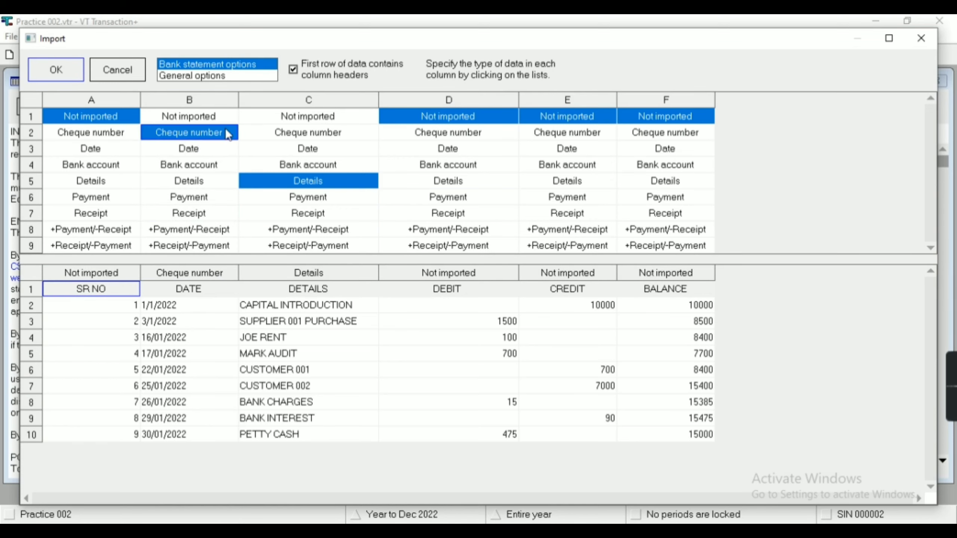
left_click(203, 148)
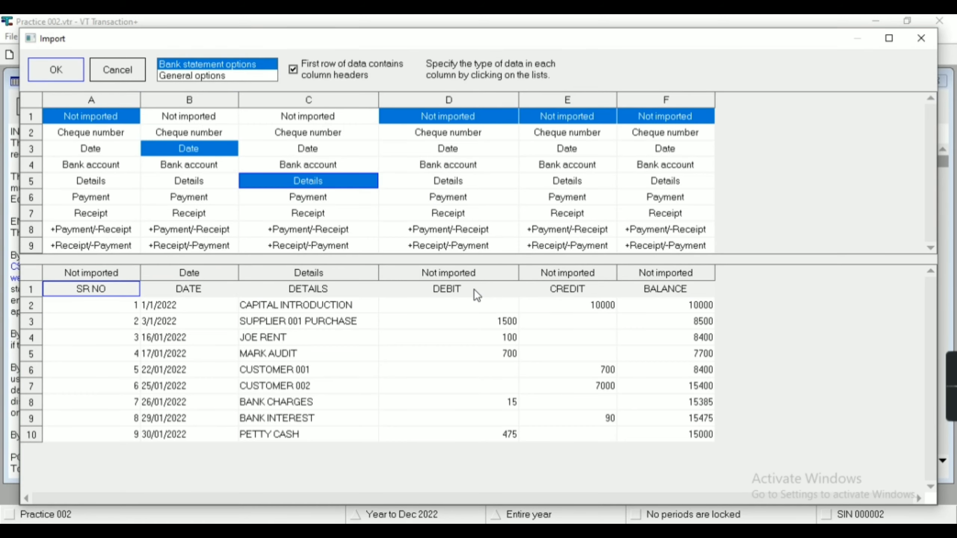
left_click(456, 199)
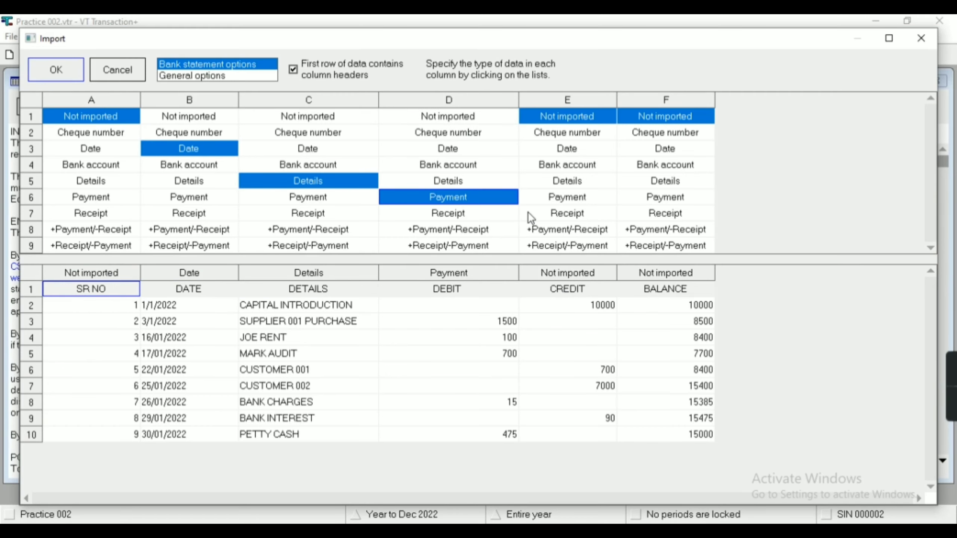
left_click(546, 217)
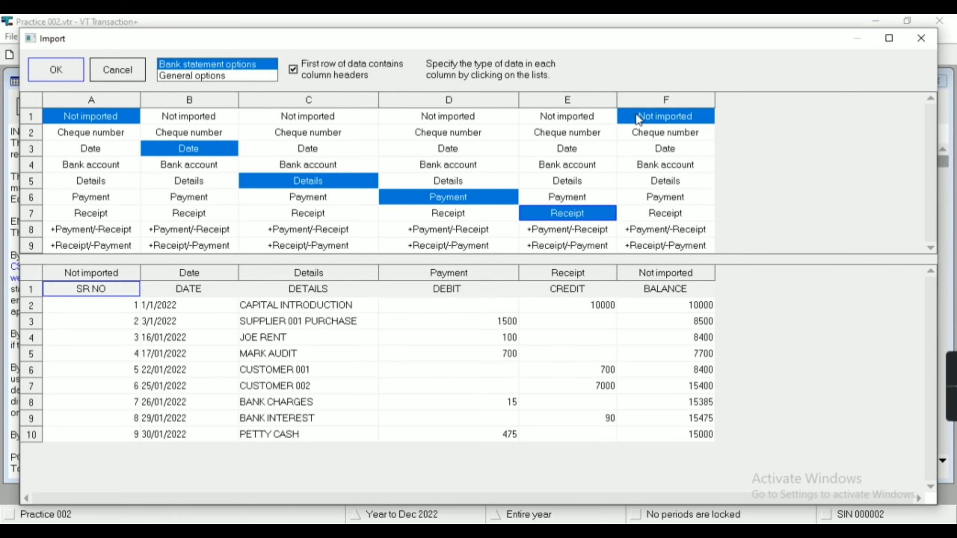
left_click(72, 71)
left_click(450, 414)
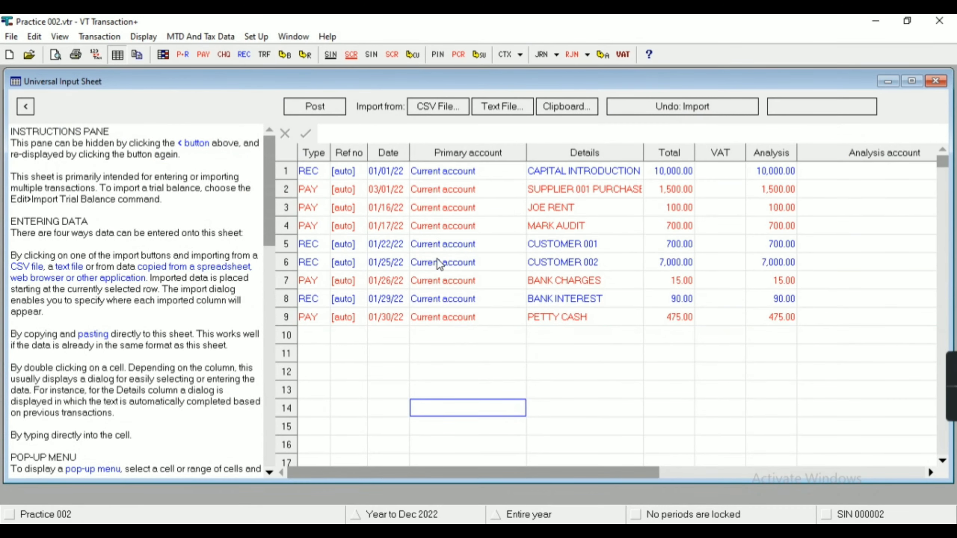
- Confirm row 1's primary account is Current account, then attempt to post the nine lines
double_click(455, 170)
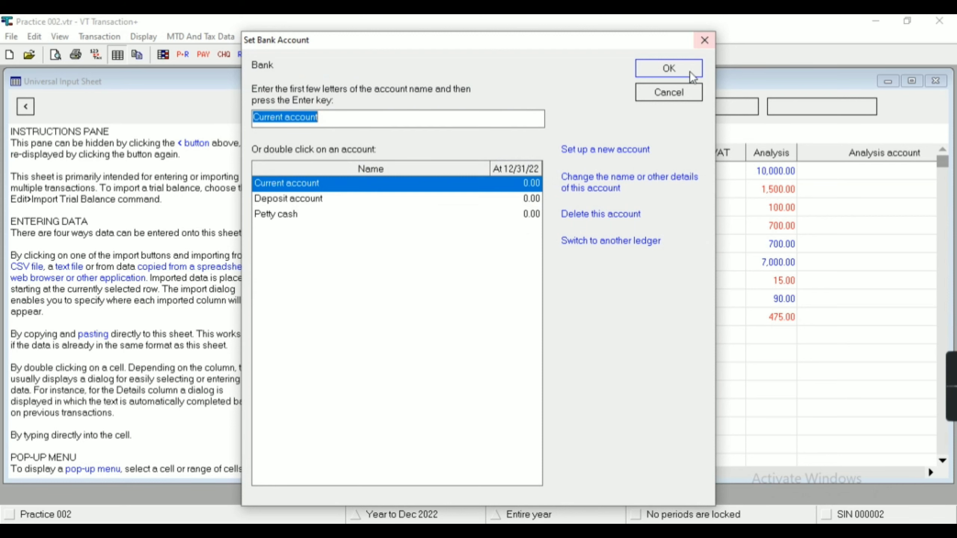
left_click(664, 95)
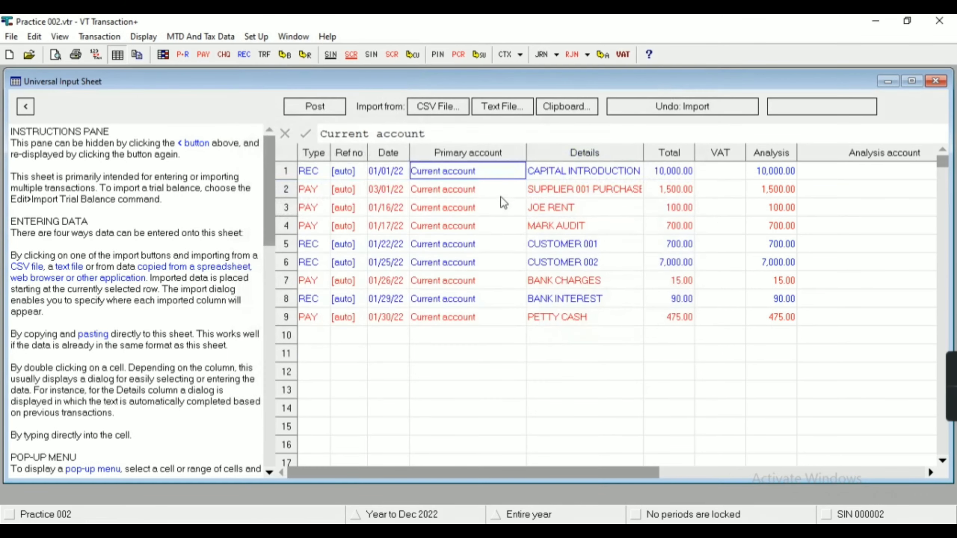
double_click(471, 170)
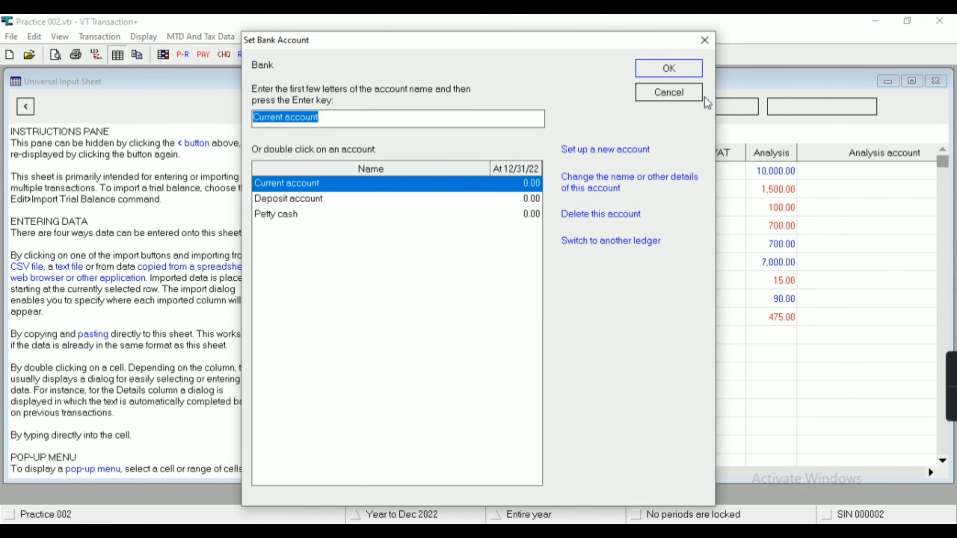
left_click(688, 94)
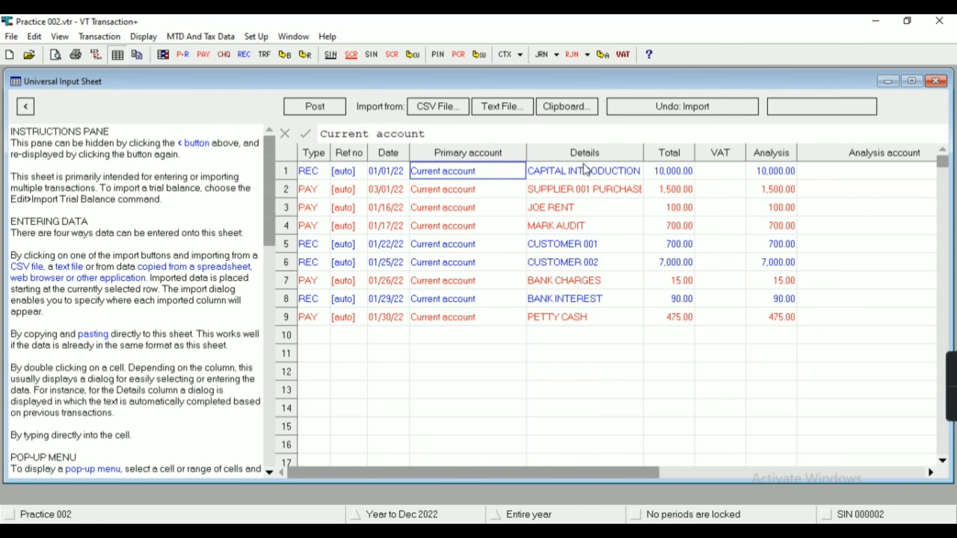
left_click_drag(645, 476, 697, 472)
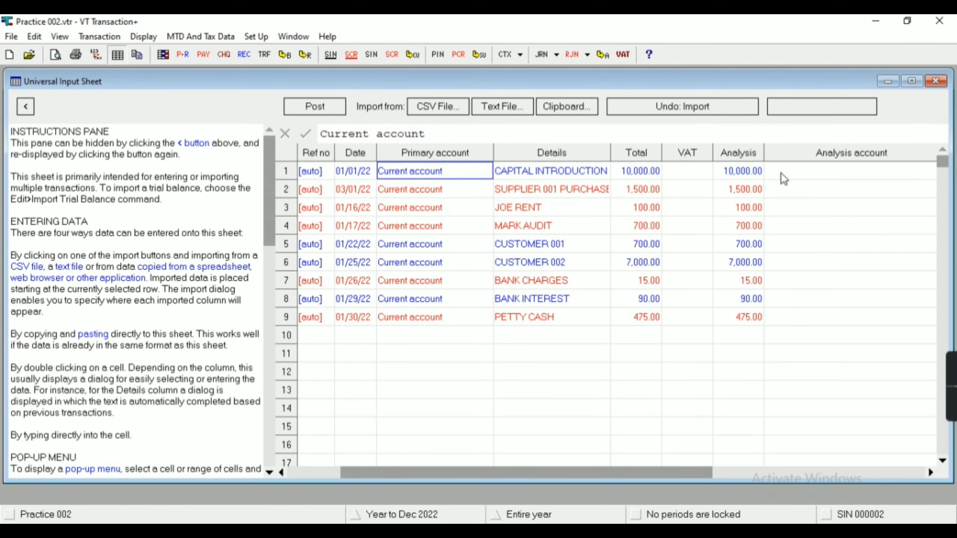
left_click(805, 175)
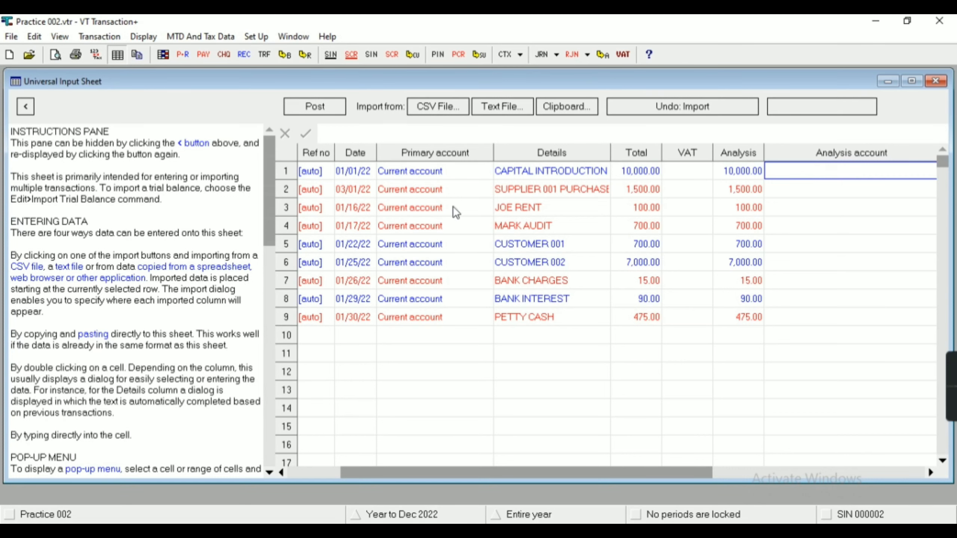
left_click(330, 106)
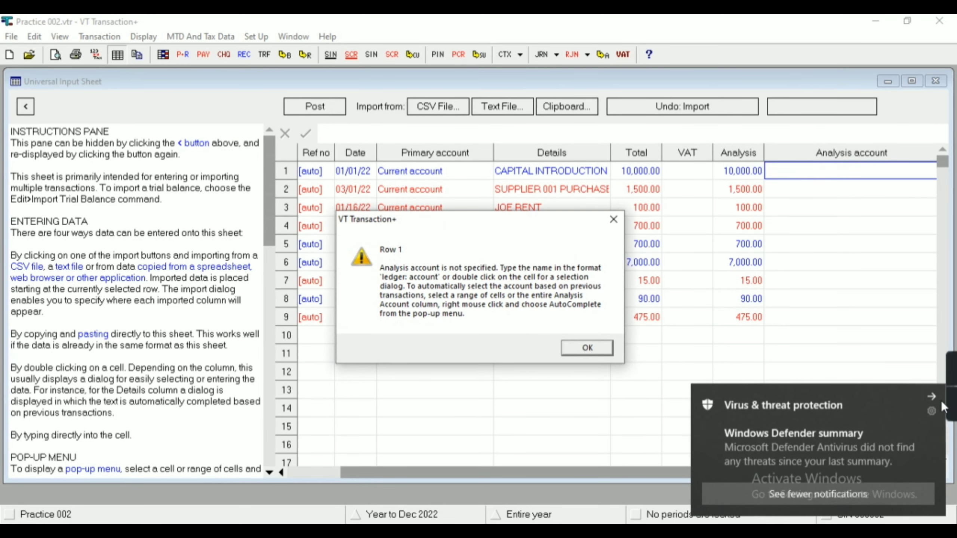
- Acknowledge the 'Analysis account is not specified' warning
left_click(741, 425)
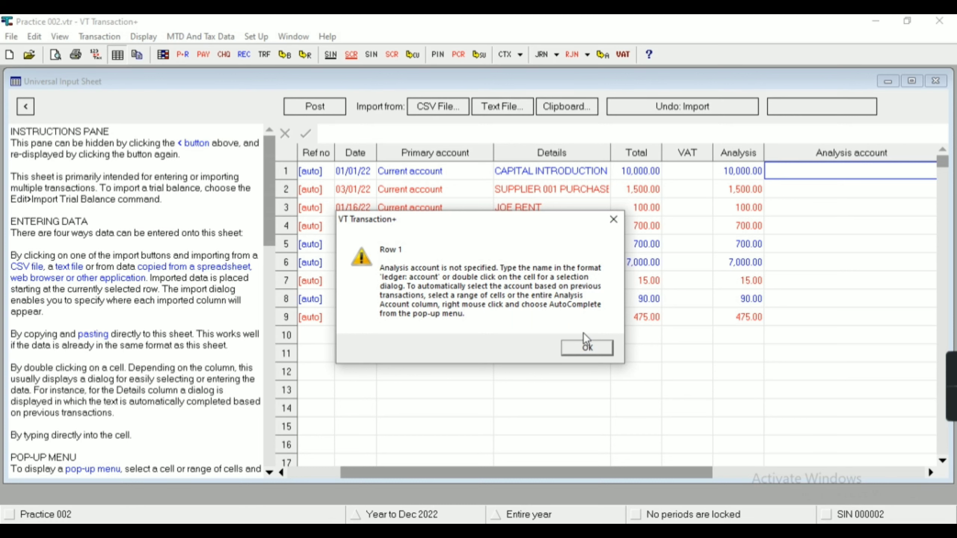
left_click(580, 353)
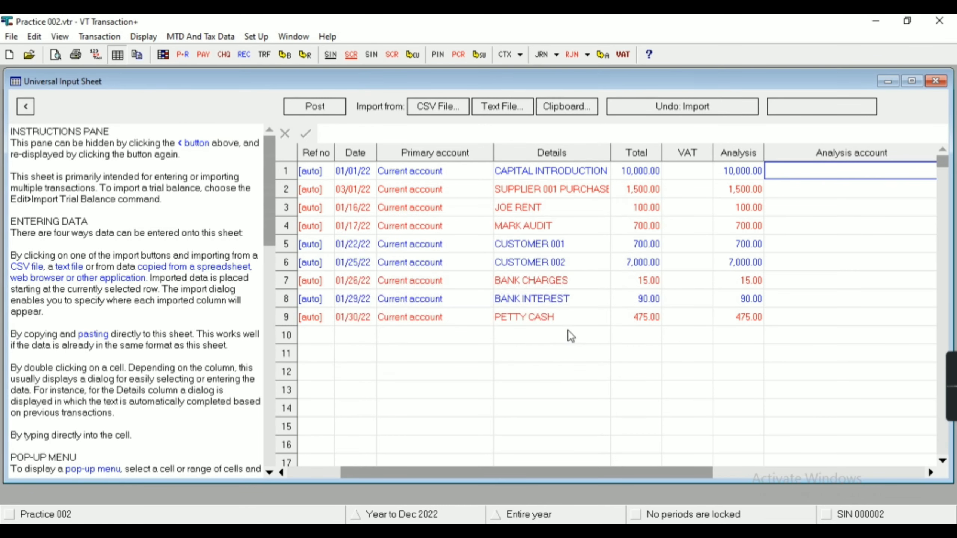
double_click(819, 175)
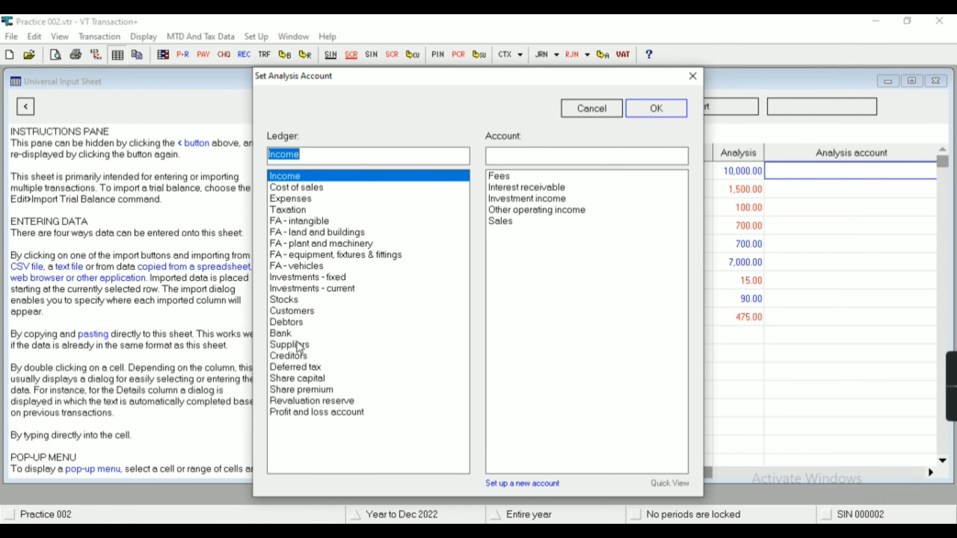
left_click(296, 356)
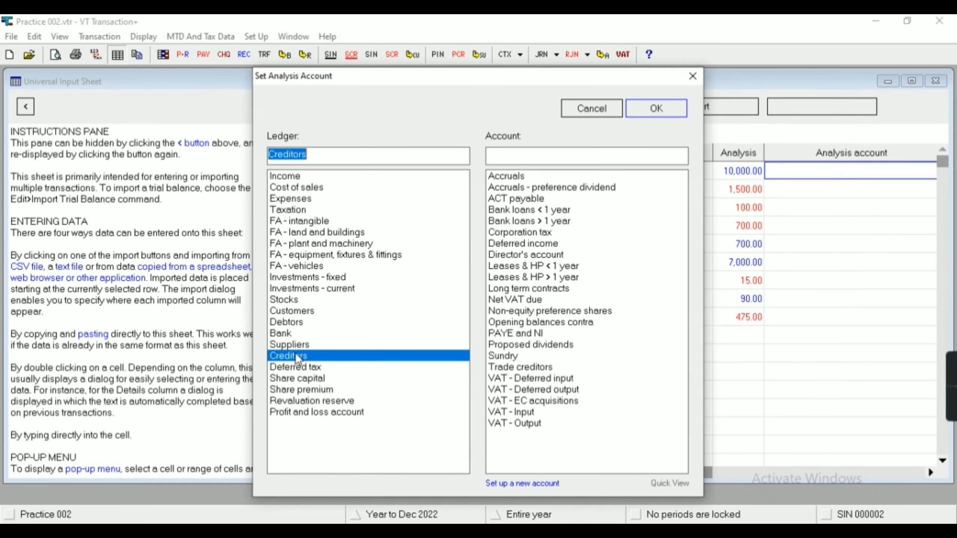
left_click(550, 259)
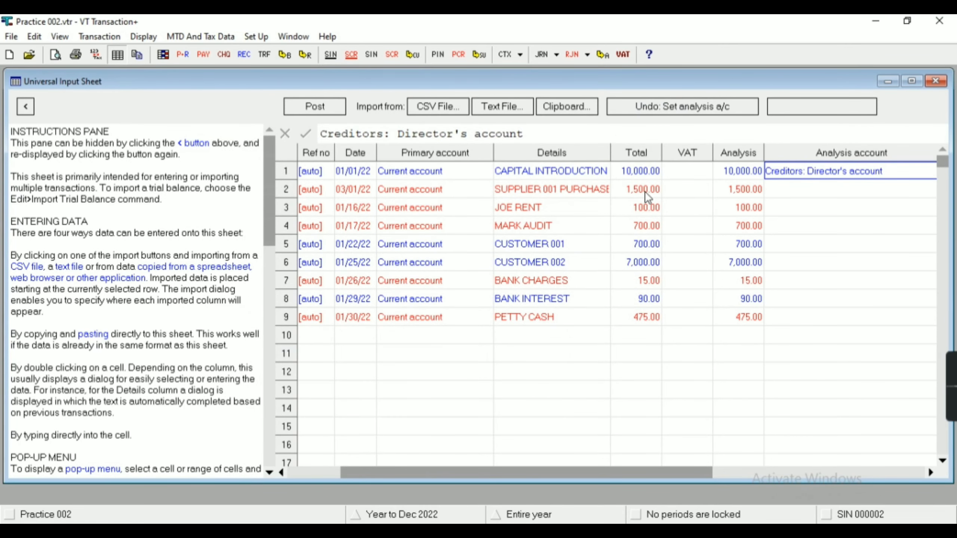
left_click(819, 193)
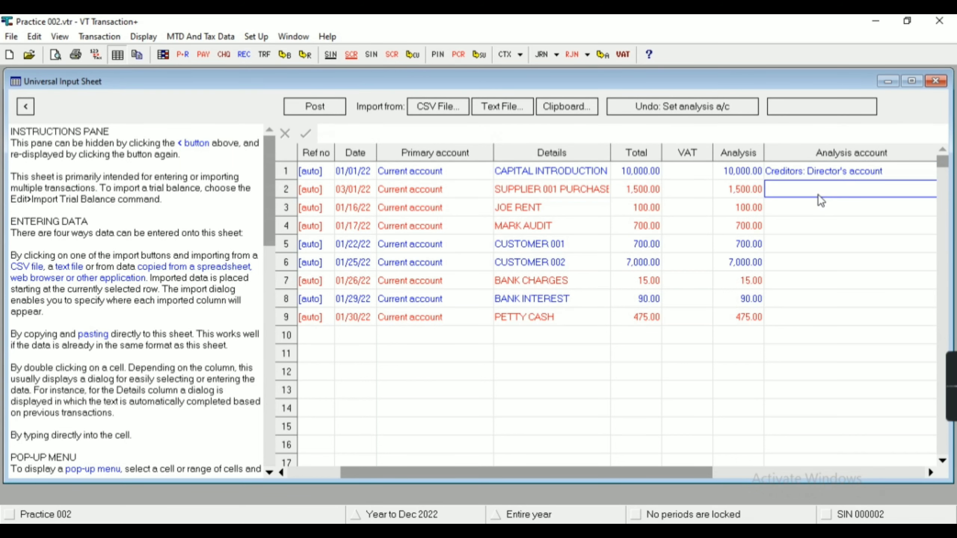
double_click(816, 193)
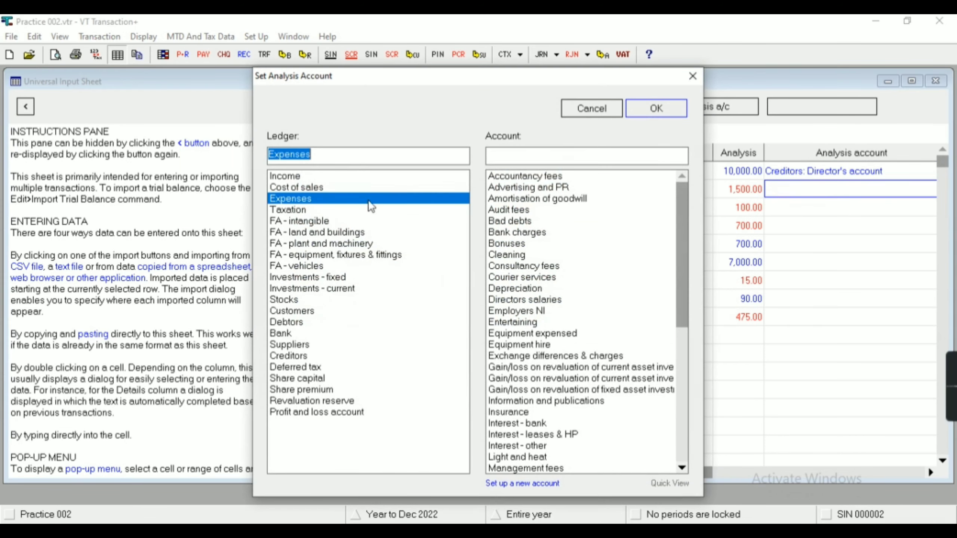
left_click(303, 345)
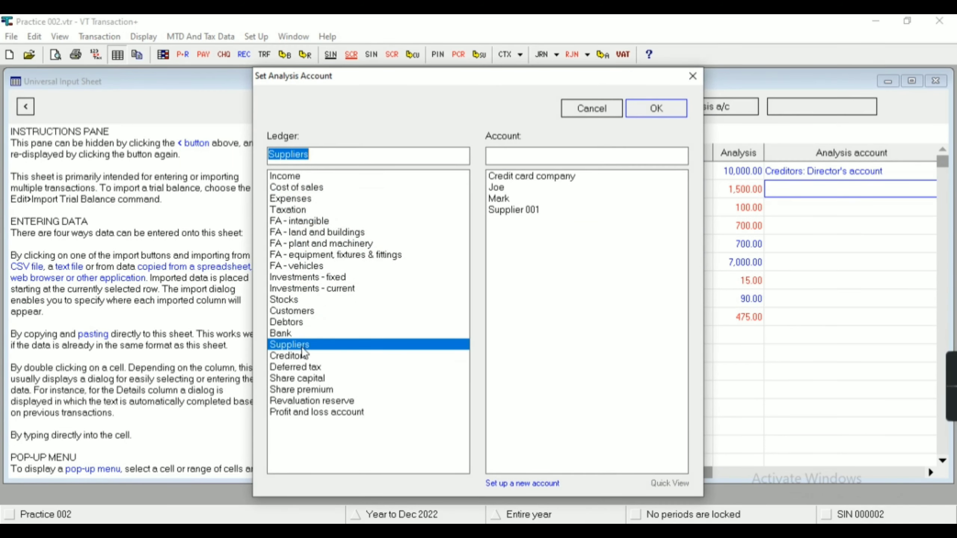
left_click(513, 211)
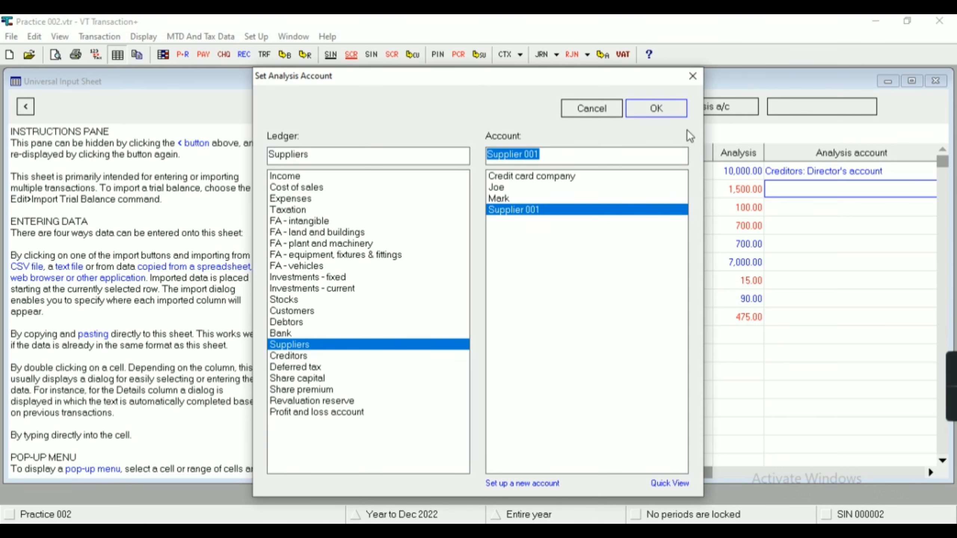
left_click(667, 106)
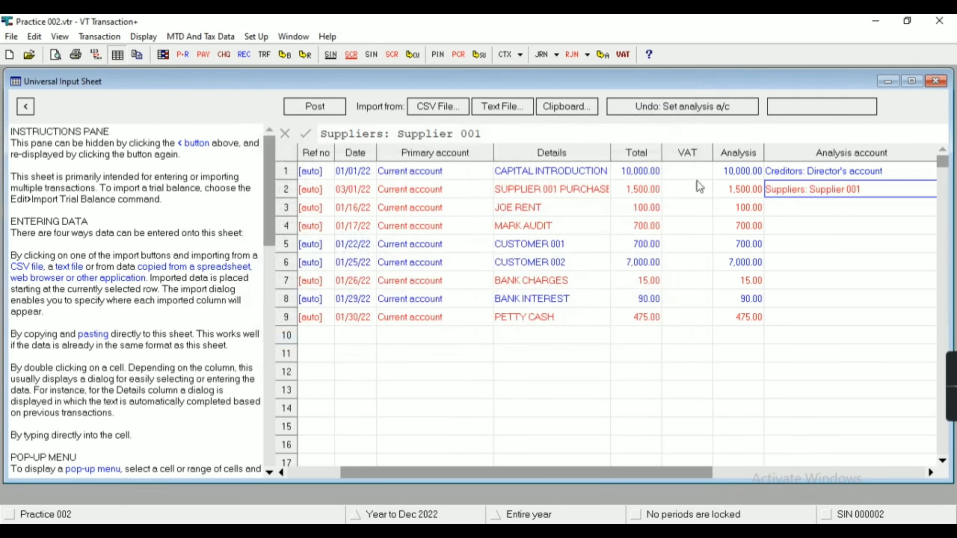
- Analyse rows 3 and 4 to the rent and audit supplier accounts
left_click(794, 208)
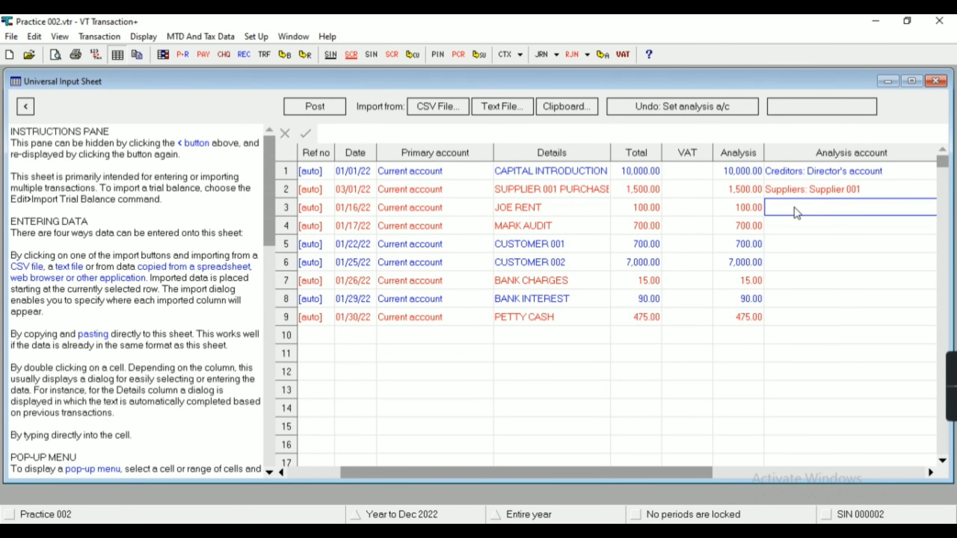
double_click(794, 207)
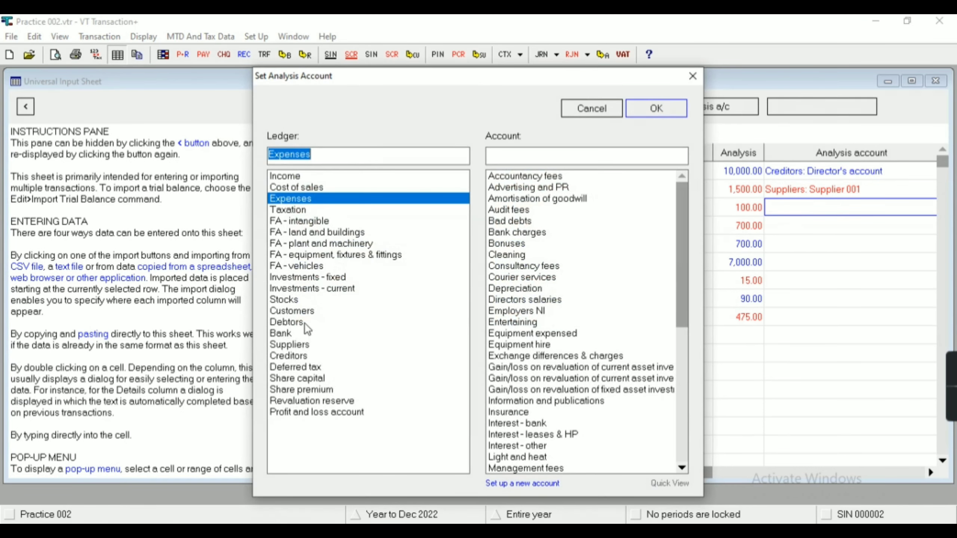
left_click(303, 346)
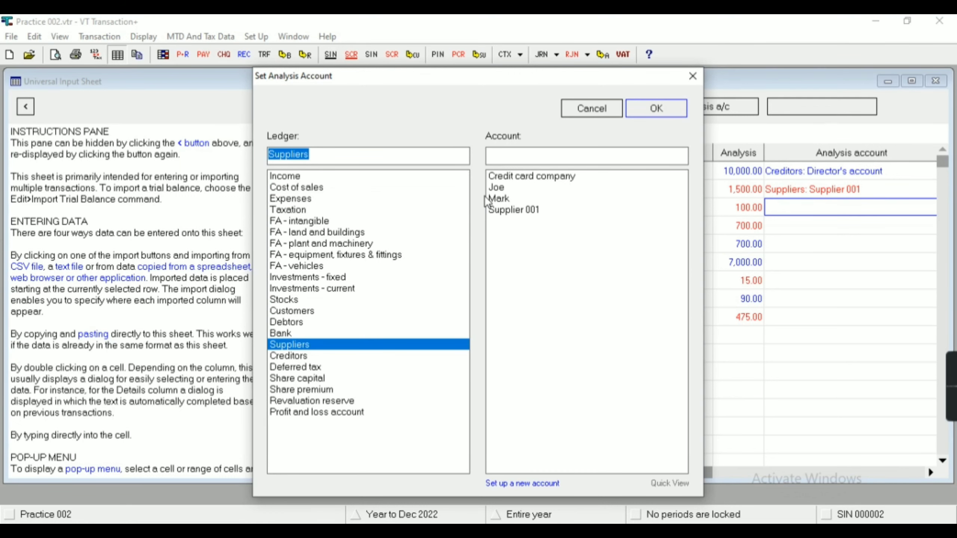
left_click(513, 187)
left_click(655, 108)
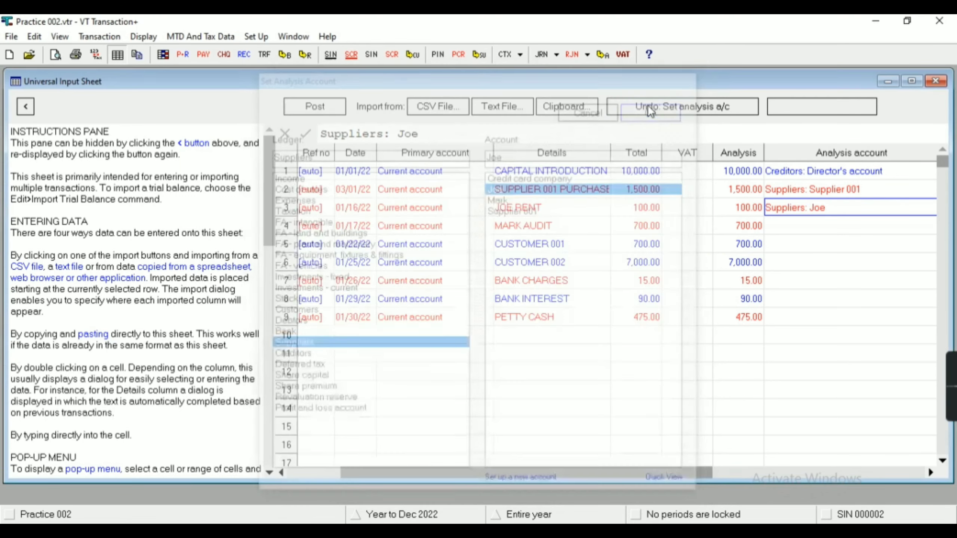
double_click(786, 226)
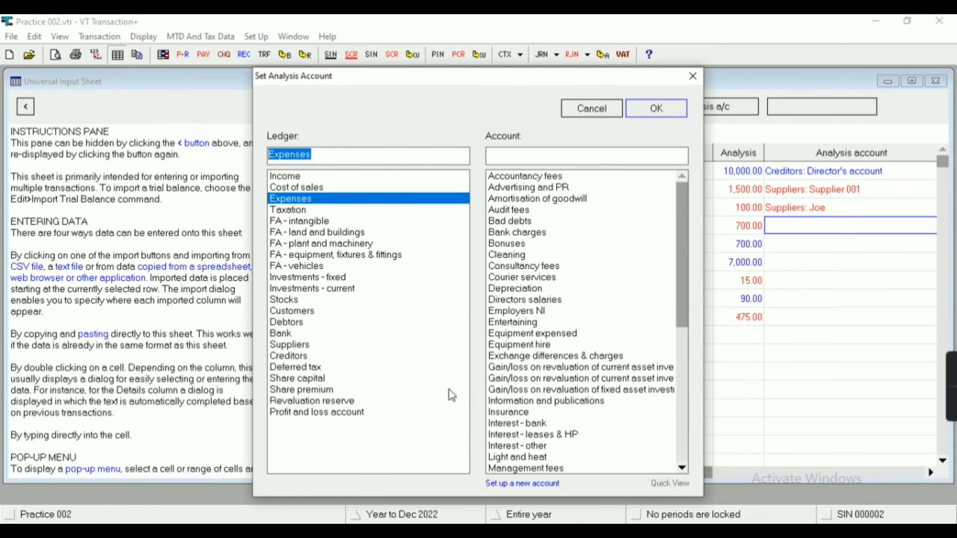
type("mo")
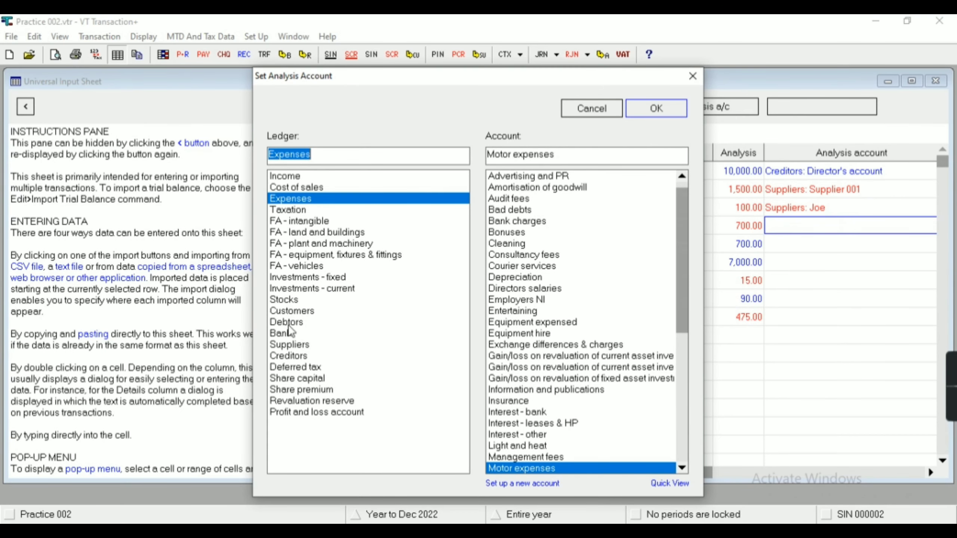
left_click(292, 345)
left_click(505, 198)
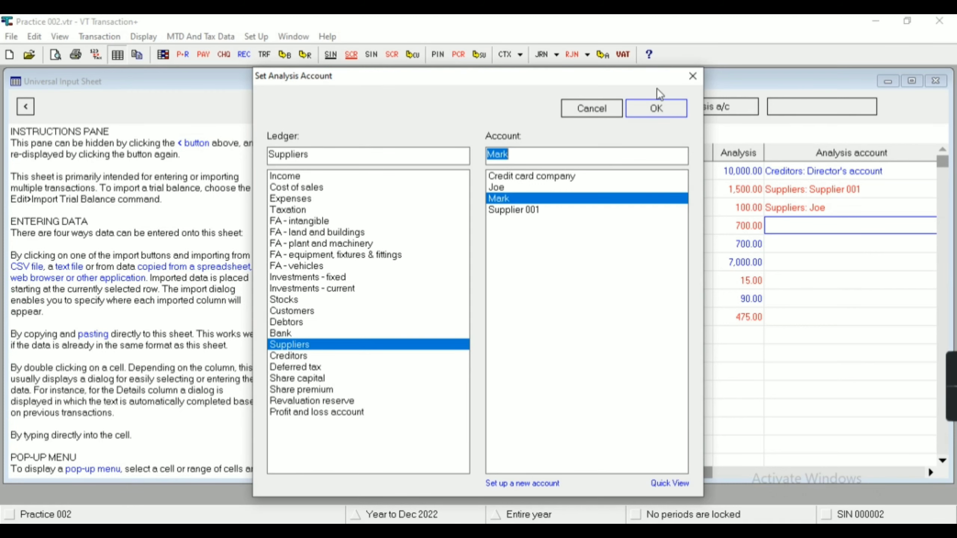
left_click(659, 107)
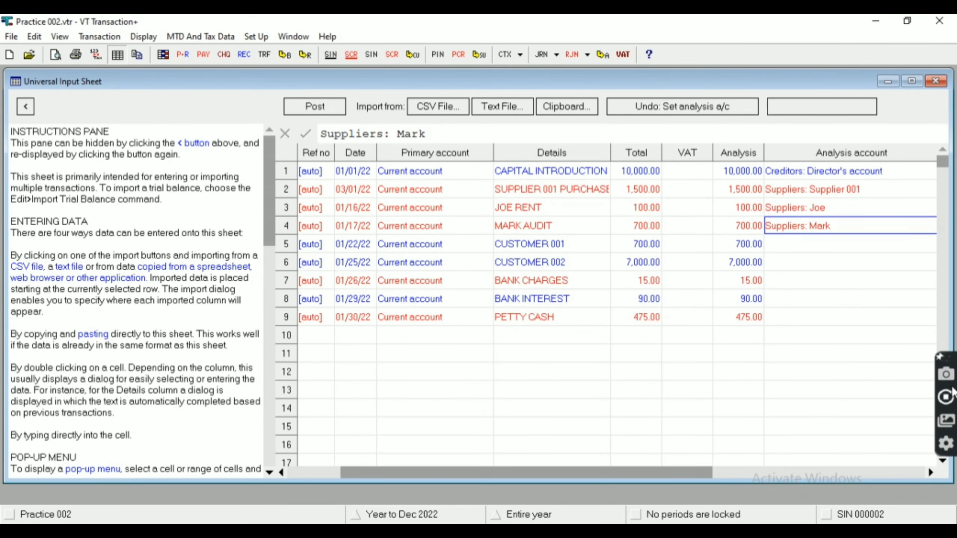
left_click(942, 384)
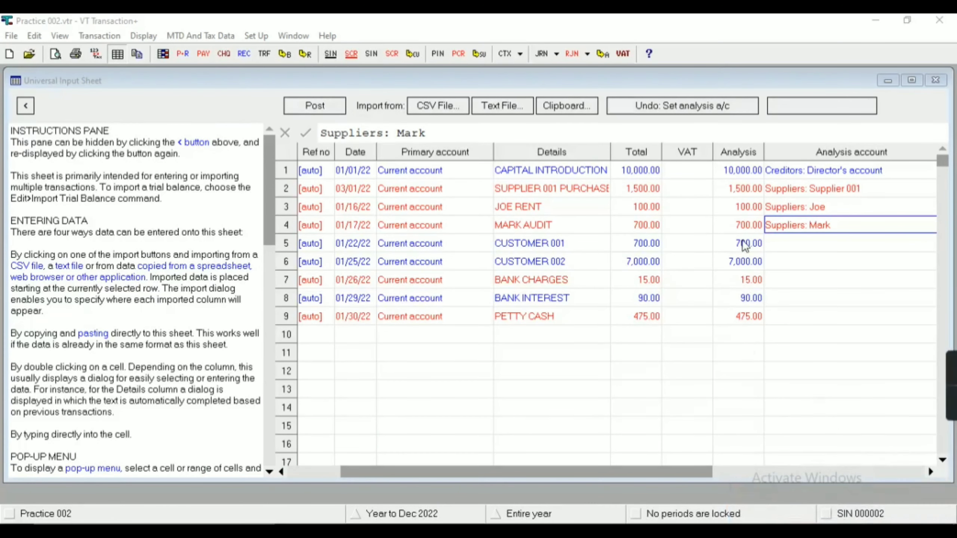
- Analyse rows 5 and 6 to Customers: CUSTOMER 001 and CUSTOMER 002
left_click(785, 244)
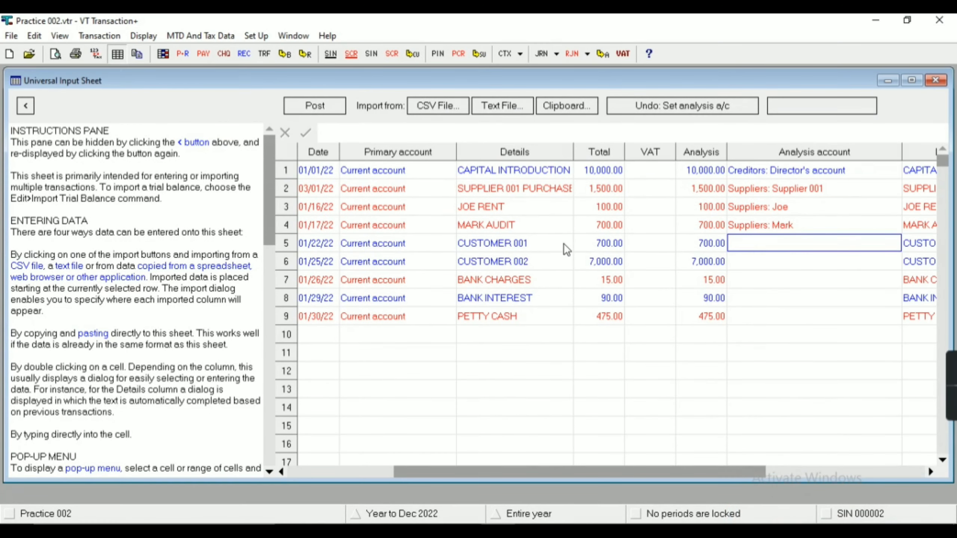
double_click(743, 245)
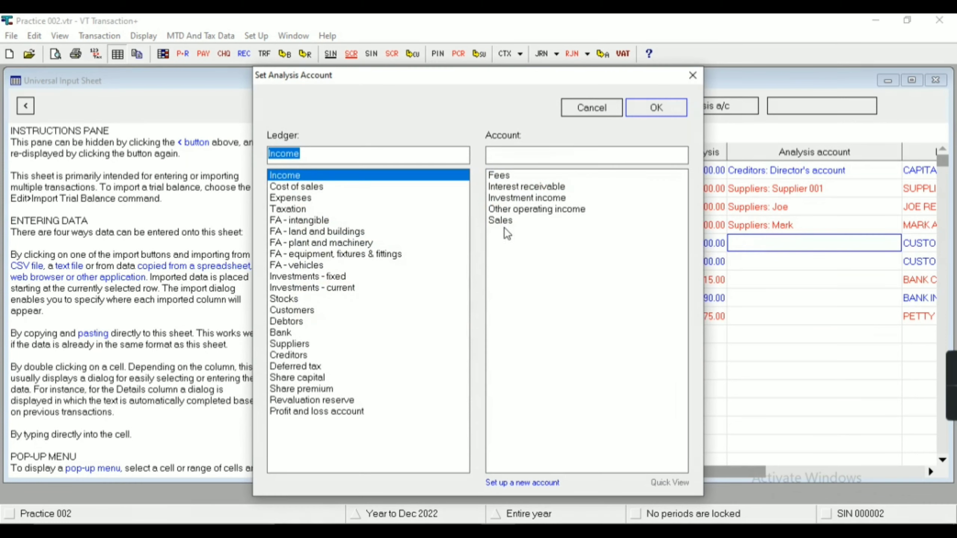
left_click(292, 310)
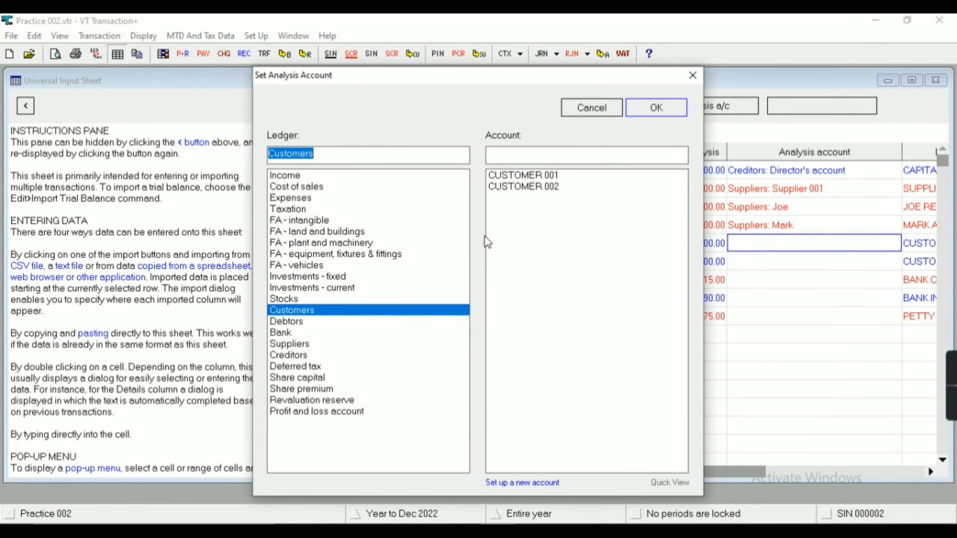
left_click(543, 177)
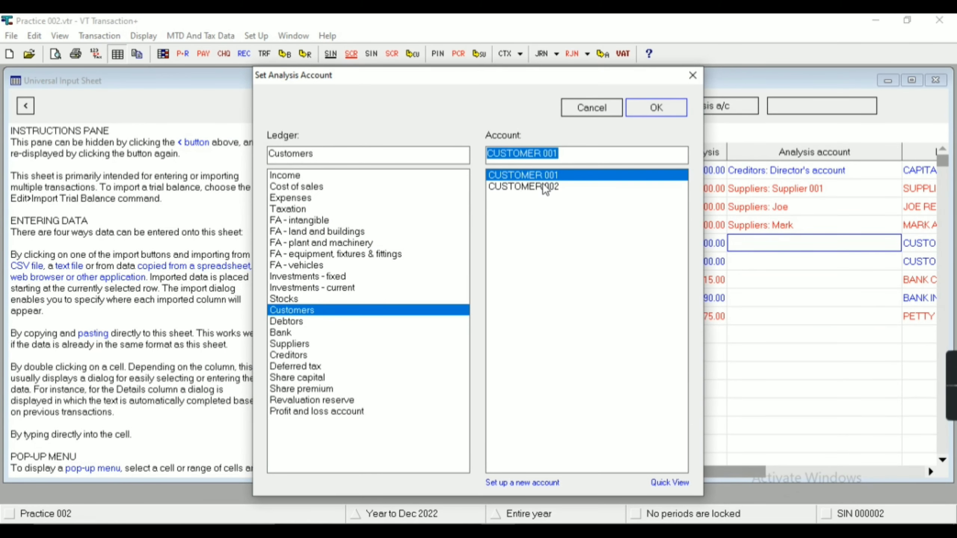
left_click(654, 109)
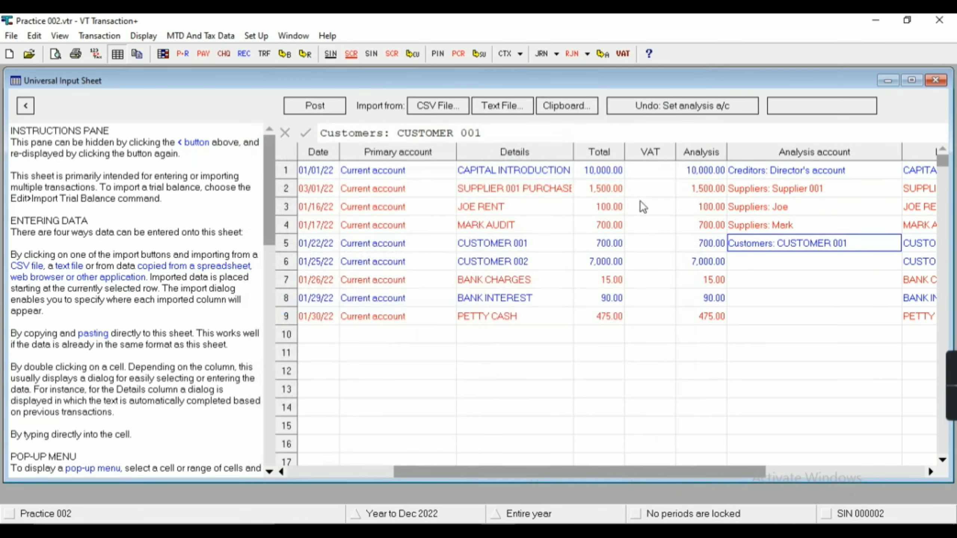
left_click(750, 261)
double_click(750, 263)
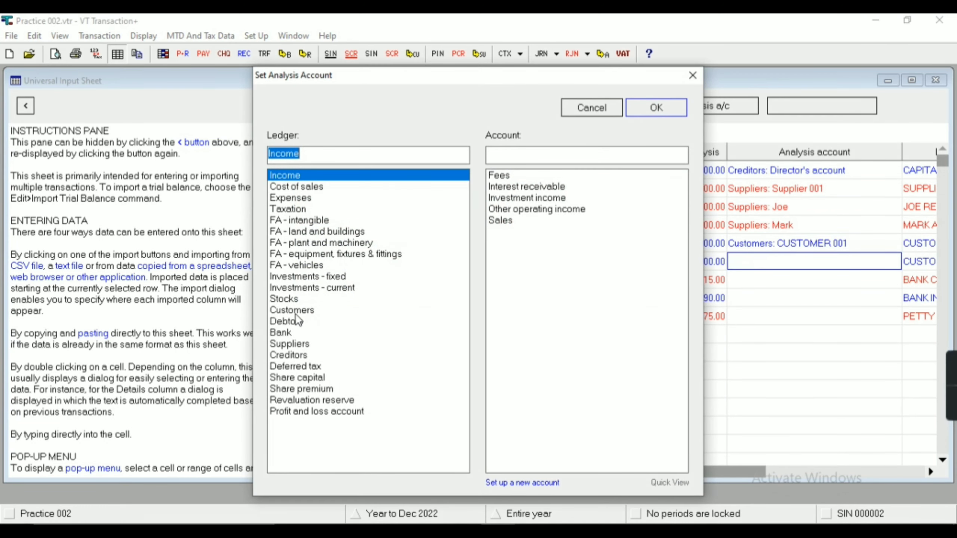
left_click(318, 309)
left_click(530, 187)
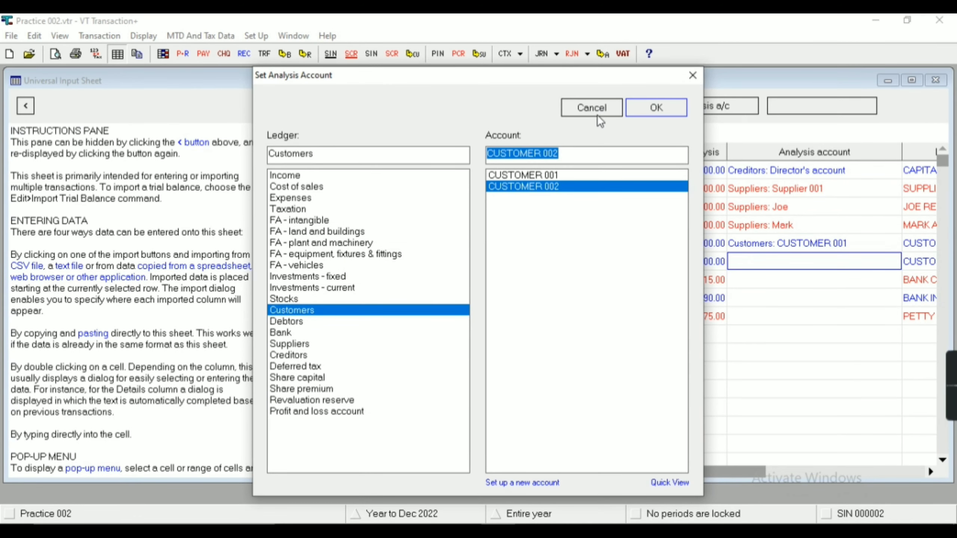
left_click(654, 107)
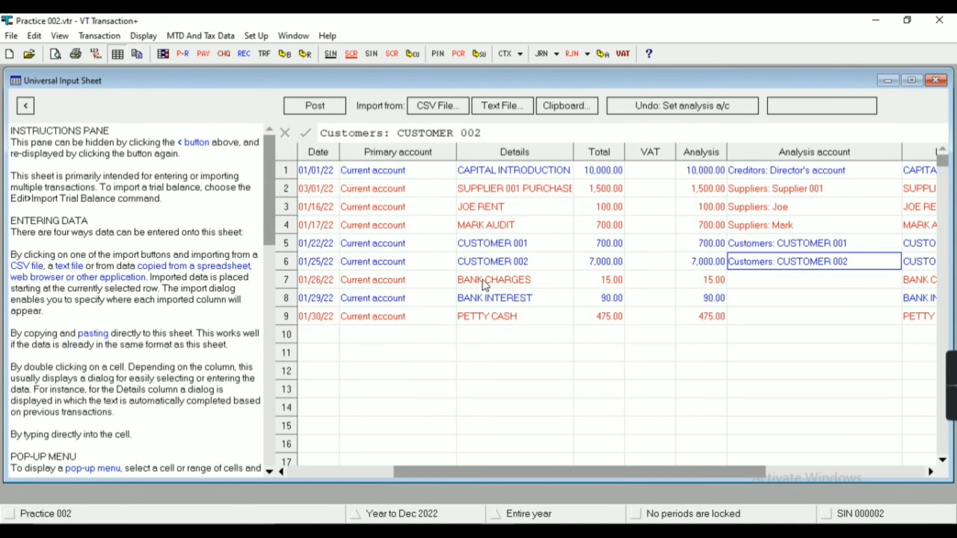
- Analyse row 7 to Expenses: Bank charges and row 8 to Income: Interest receivable
left_click(746, 283)
double_click(743, 280)
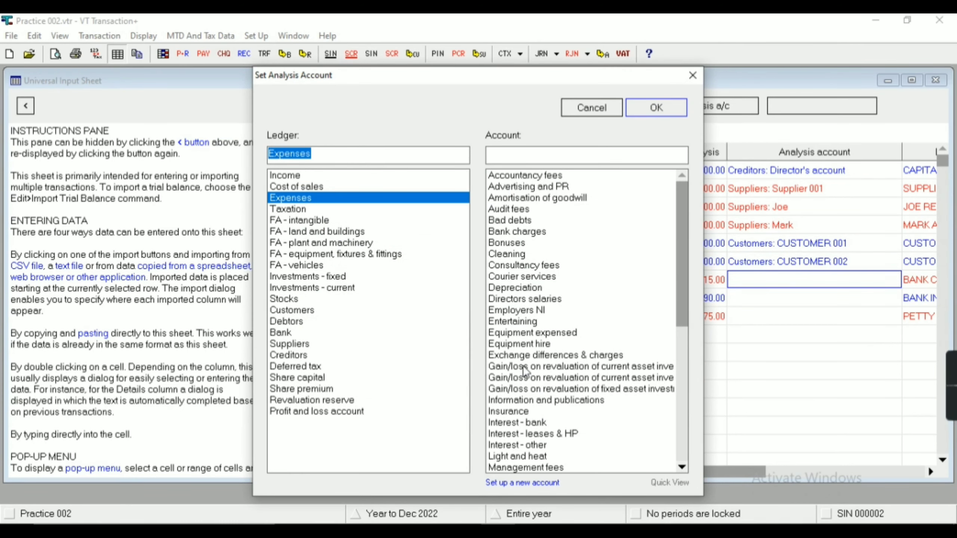
left_click(530, 483)
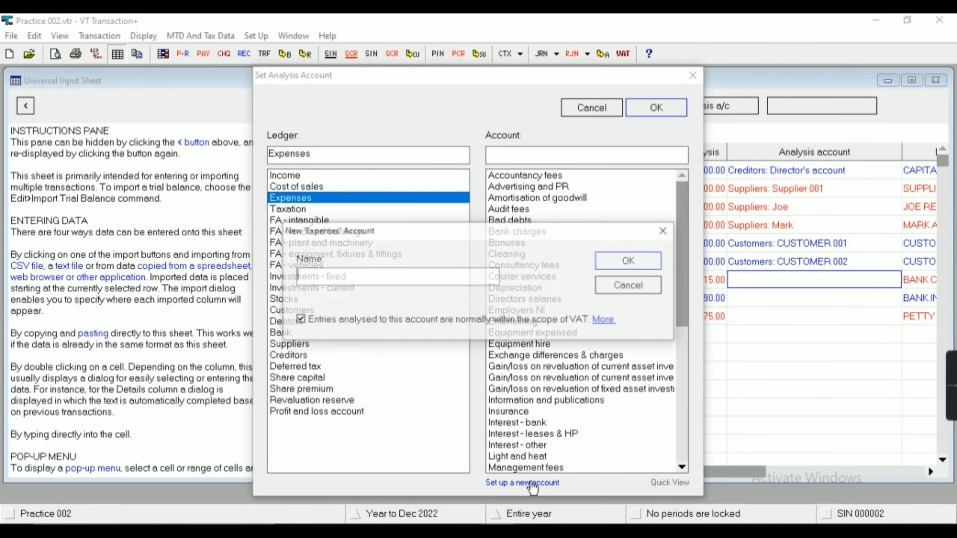
left_click(610, 290)
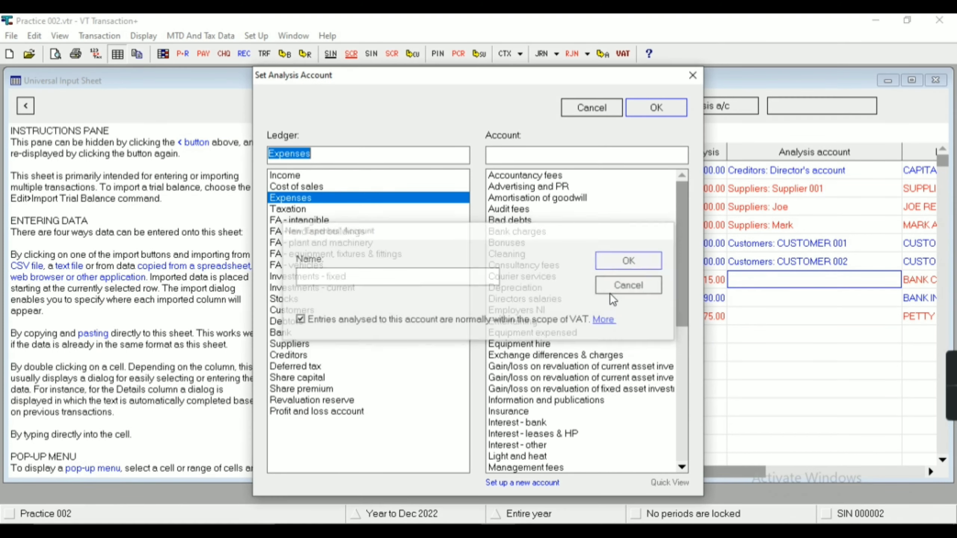
left_click(518, 231)
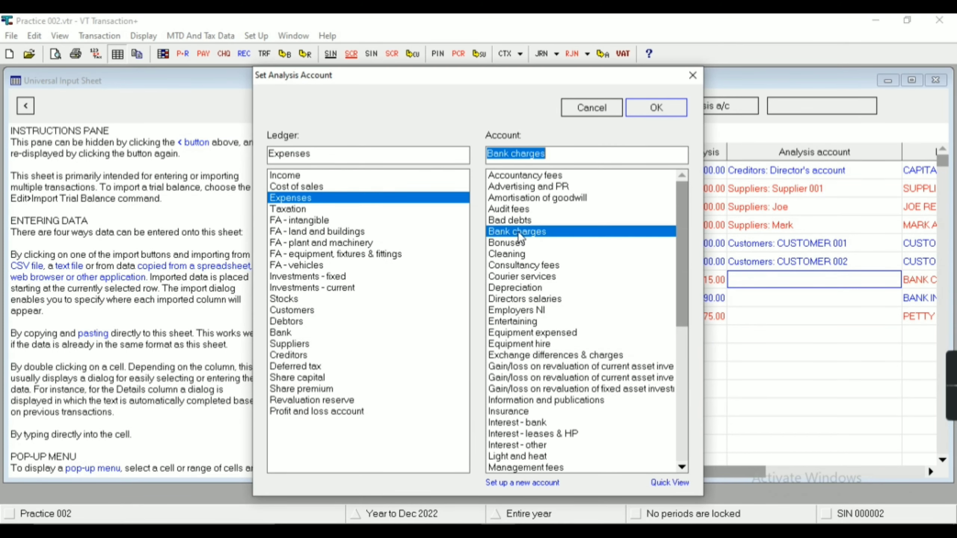
left_click(636, 108)
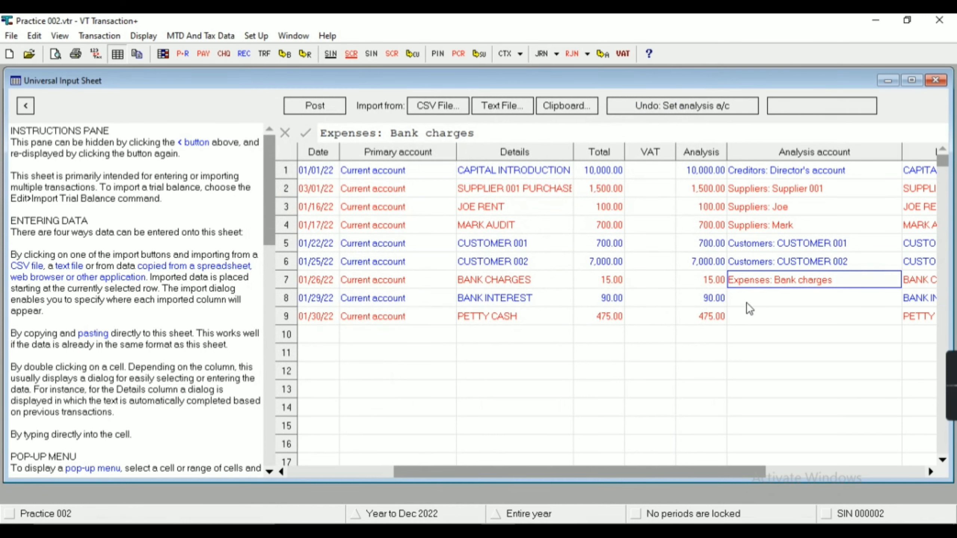
double_click(774, 295)
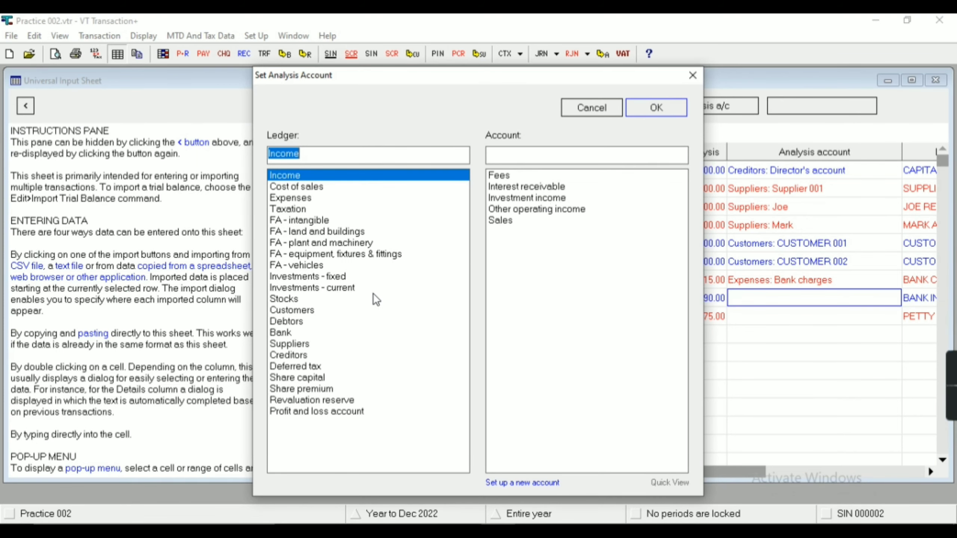
left_click(543, 186)
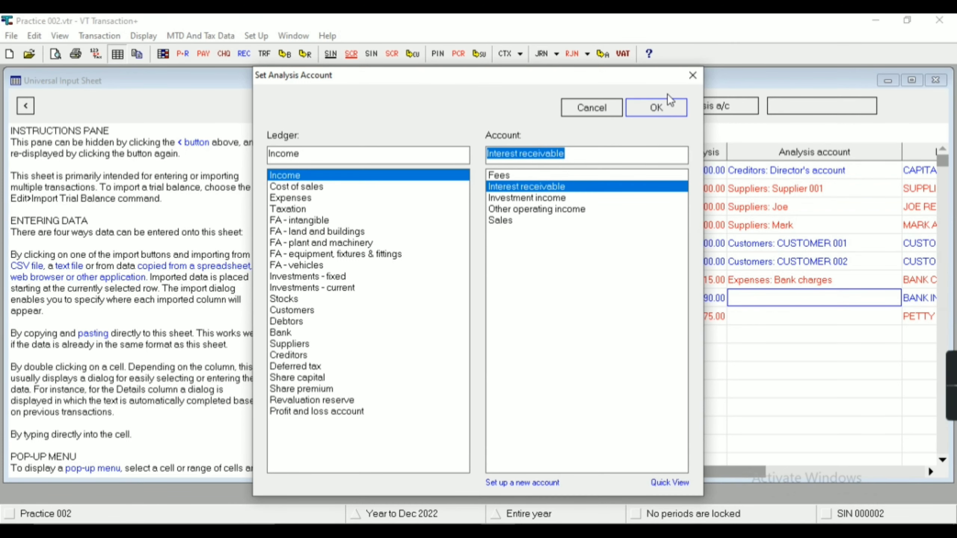
left_click(664, 108)
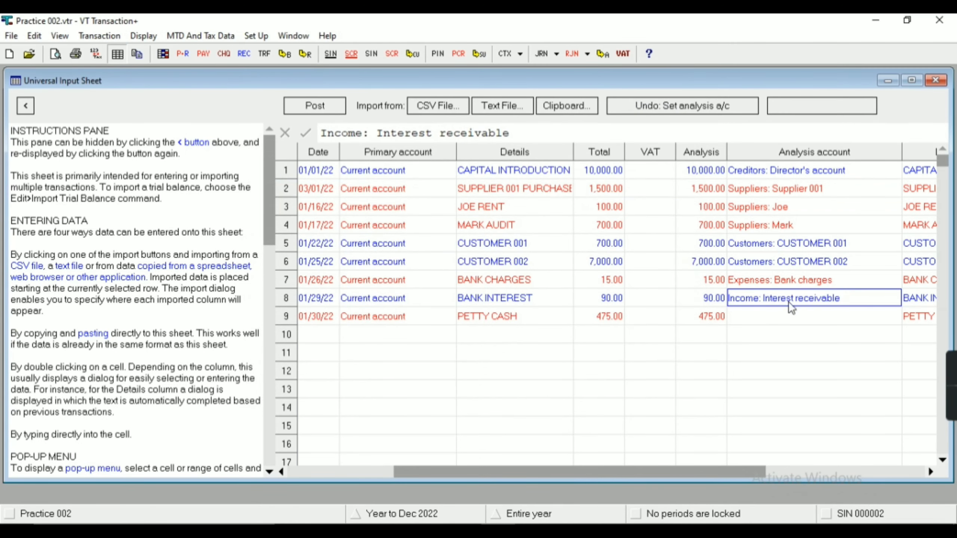
- Analyse row 9, PETTY CASH 475.00, to Bank: Petty cash
left_click(750, 319)
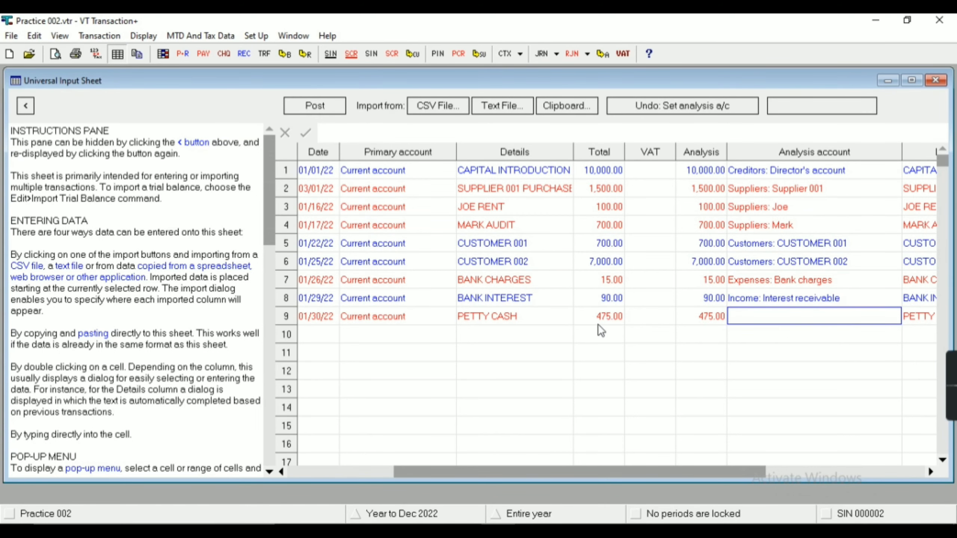
double_click(746, 310)
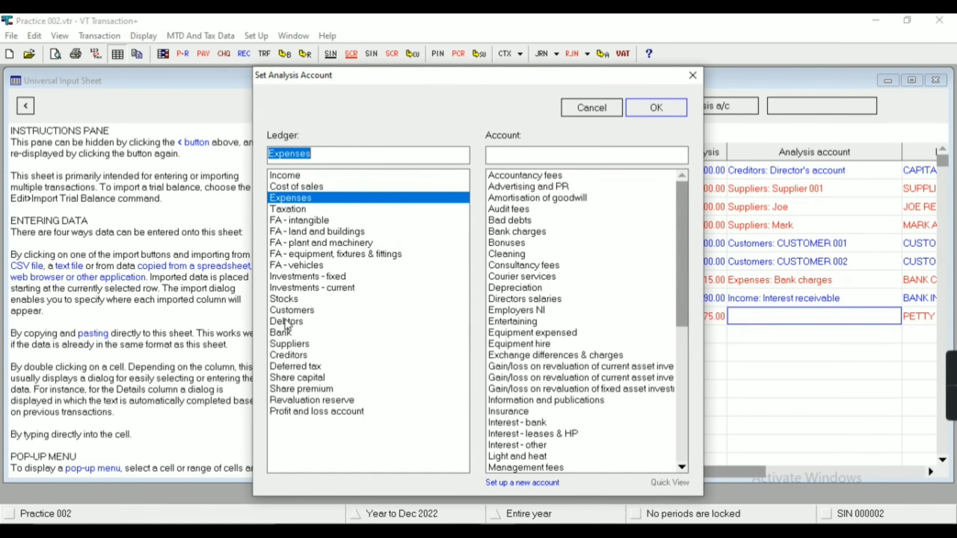
left_click(290, 333)
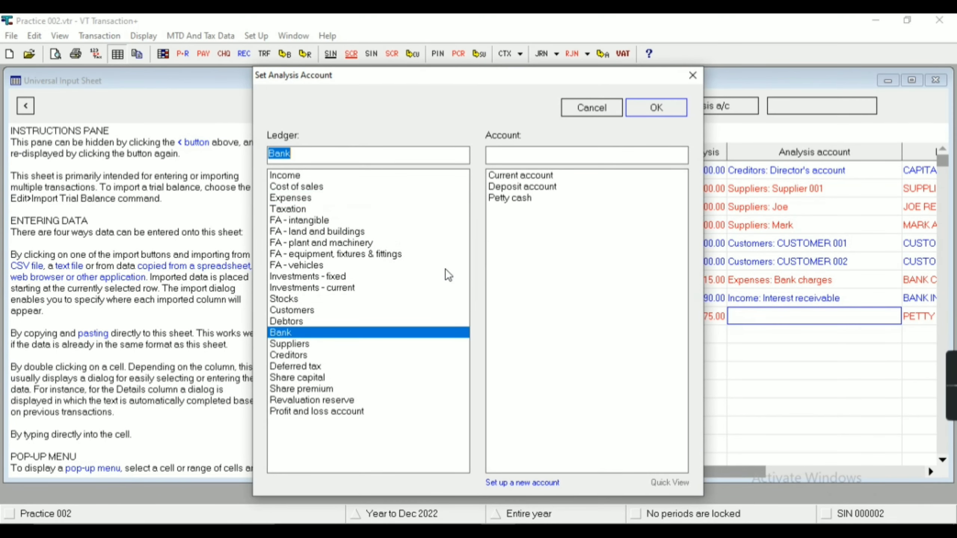
left_click(536, 198)
left_click(656, 107)
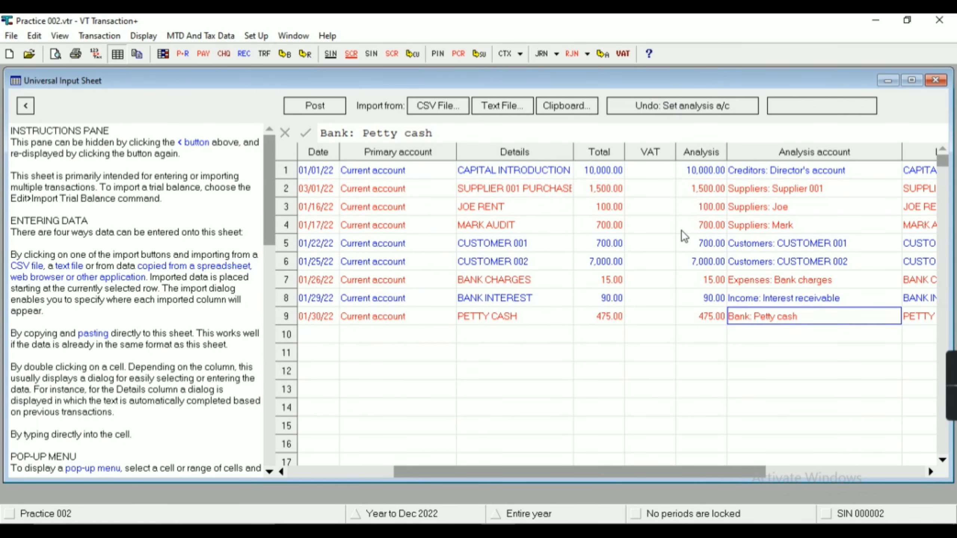
- Post the nine analysed transactions and review them among the home page's 16 transactions
left_click(317, 108)
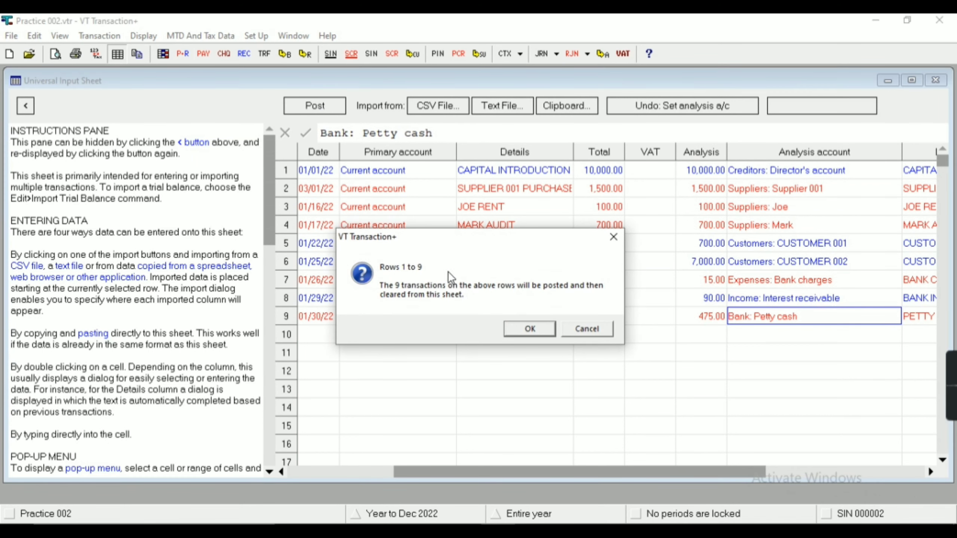
left_click(517, 330)
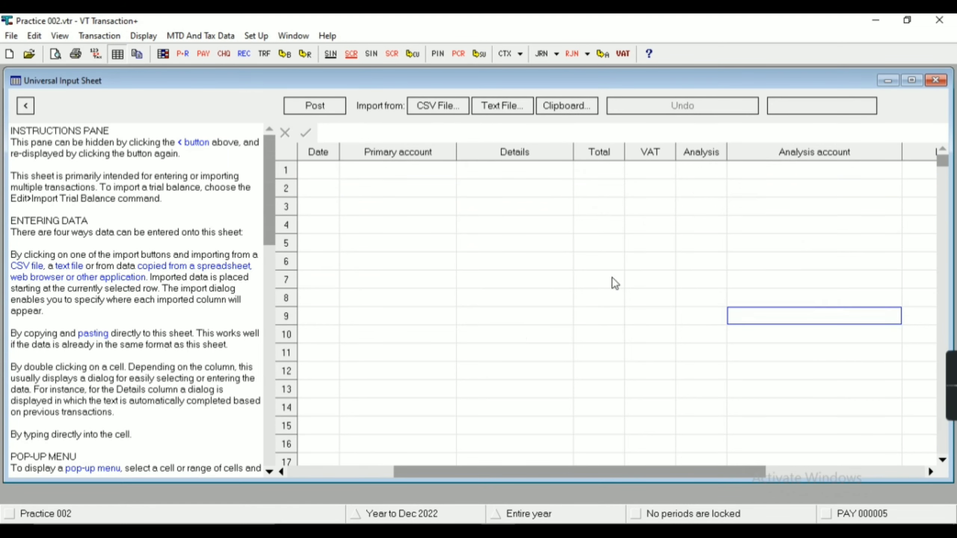
left_click(935, 81)
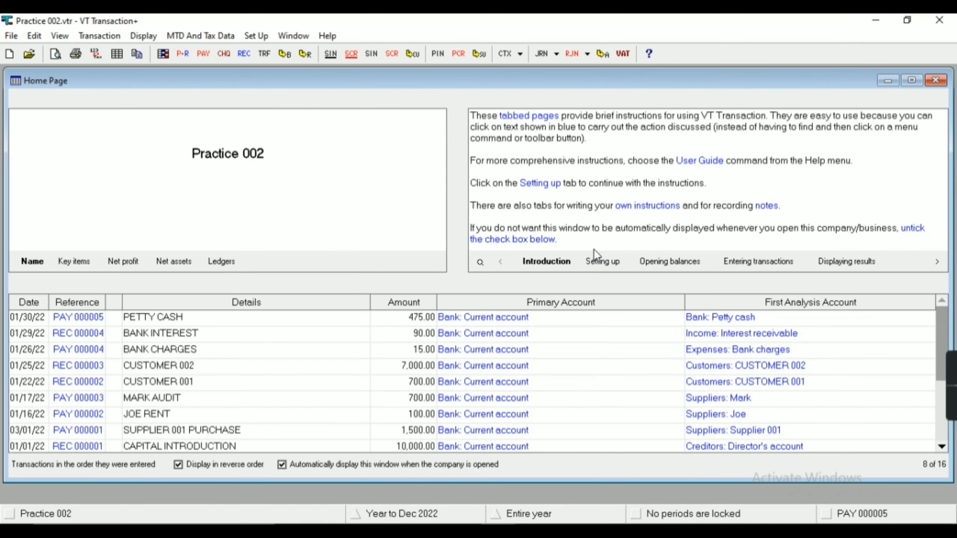
scroll(460, 354, "down", 3)
scroll(486, 373, "up", 3)
scroll(527, 369, "down", 3)
scroll(512, 370, "up", 3)
left_click(254, 35)
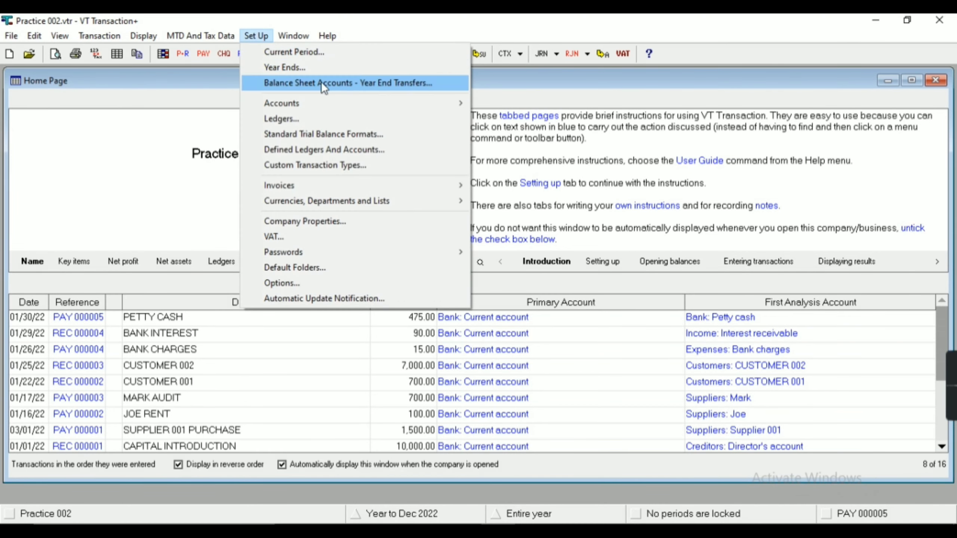
mouse_move(375, 104)
left_click(501, 120)
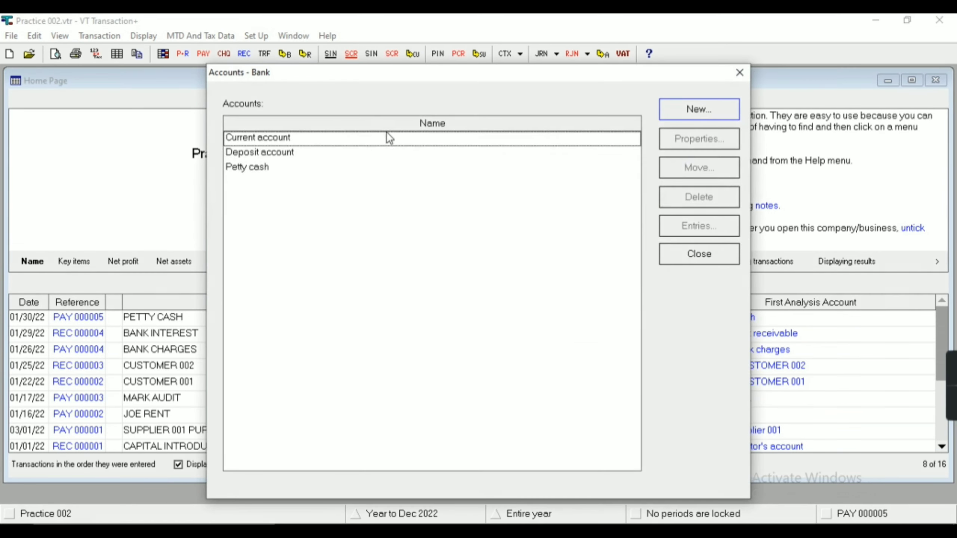
left_click(383, 143)
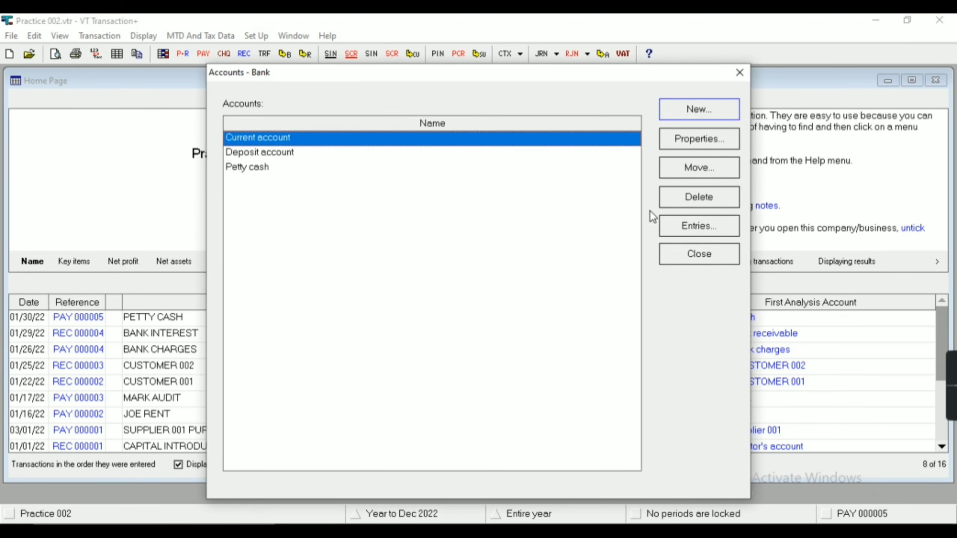
left_click(702, 222)
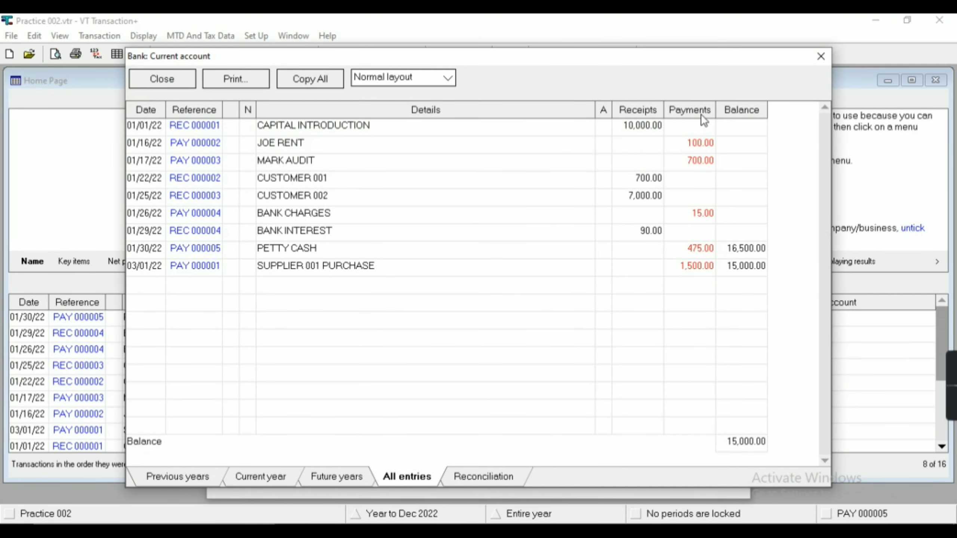
left_click(820, 56)
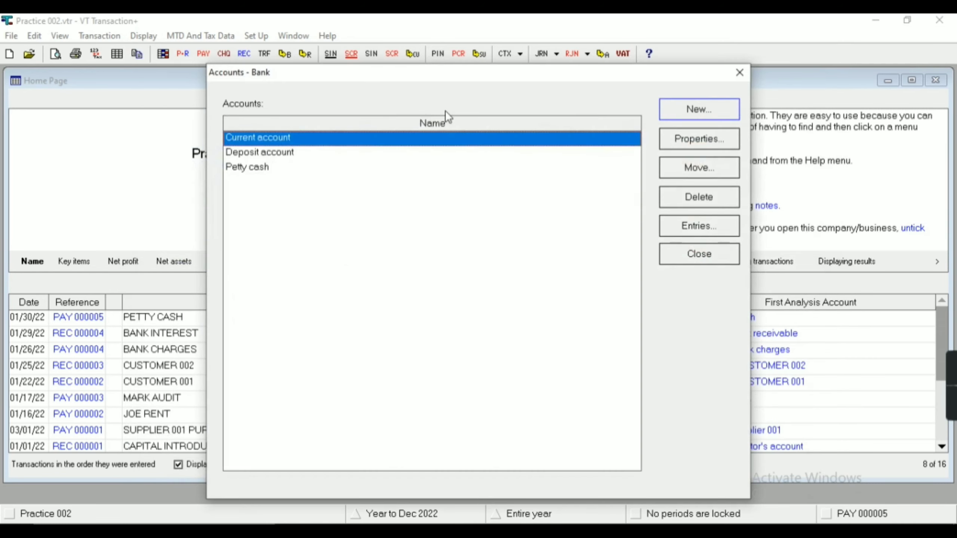
left_click(357, 171)
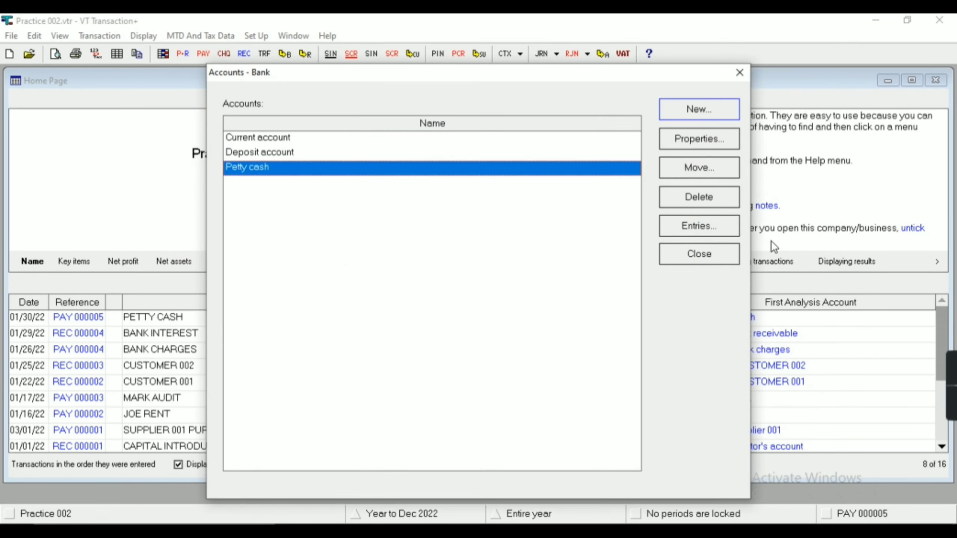
left_click(707, 225)
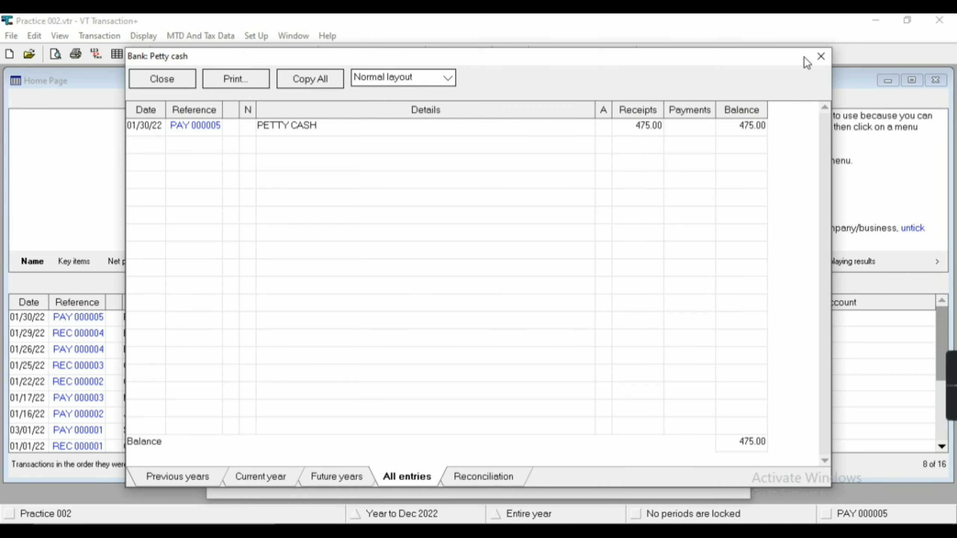
left_click(821, 56)
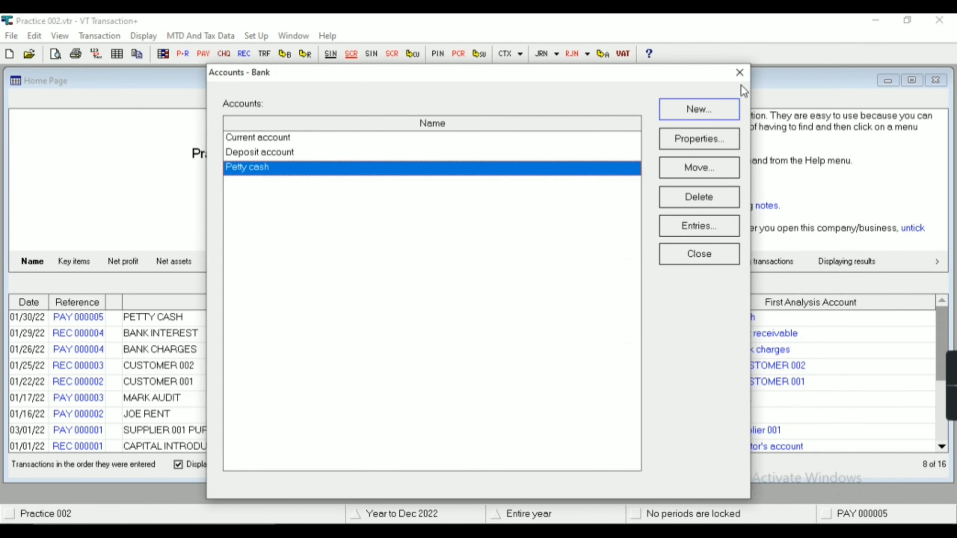
left_click(739, 72)
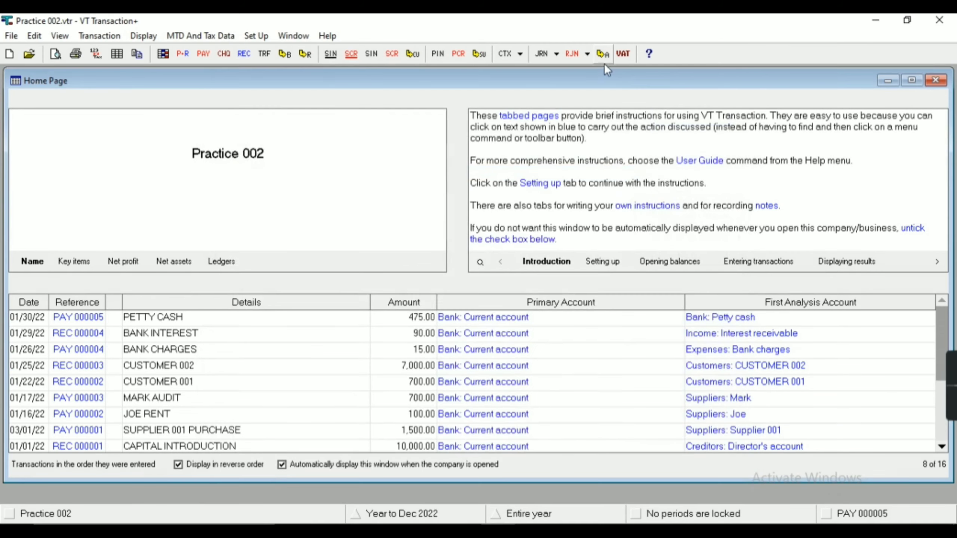
- Check the supplier and customer account lists, including the supplier with a -50.00 balance
left_click(481, 53)
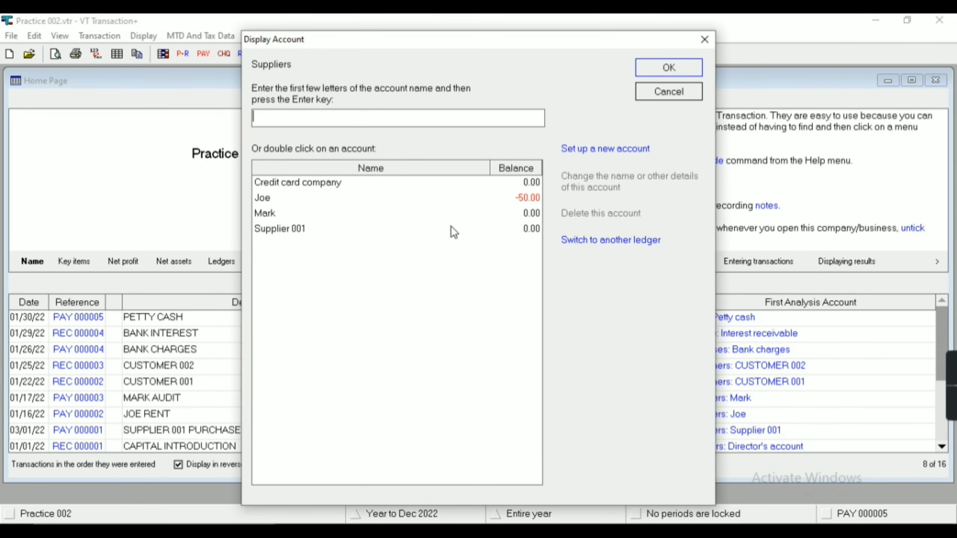
left_click(525, 203)
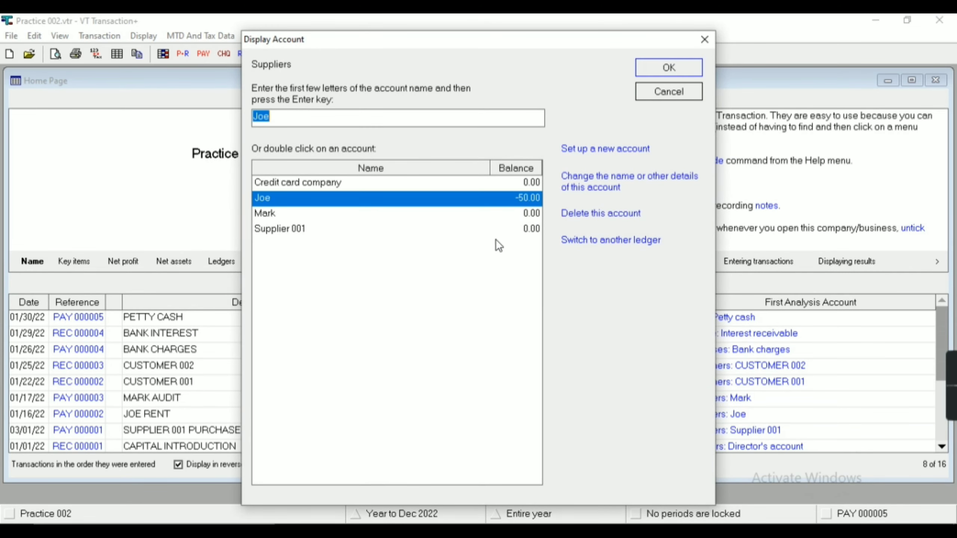
left_click(643, 97)
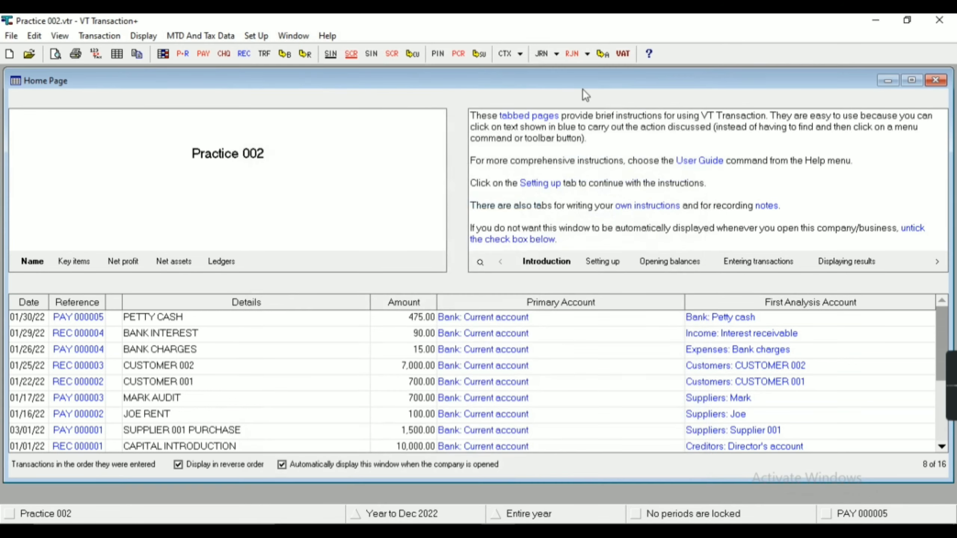
left_click(413, 55)
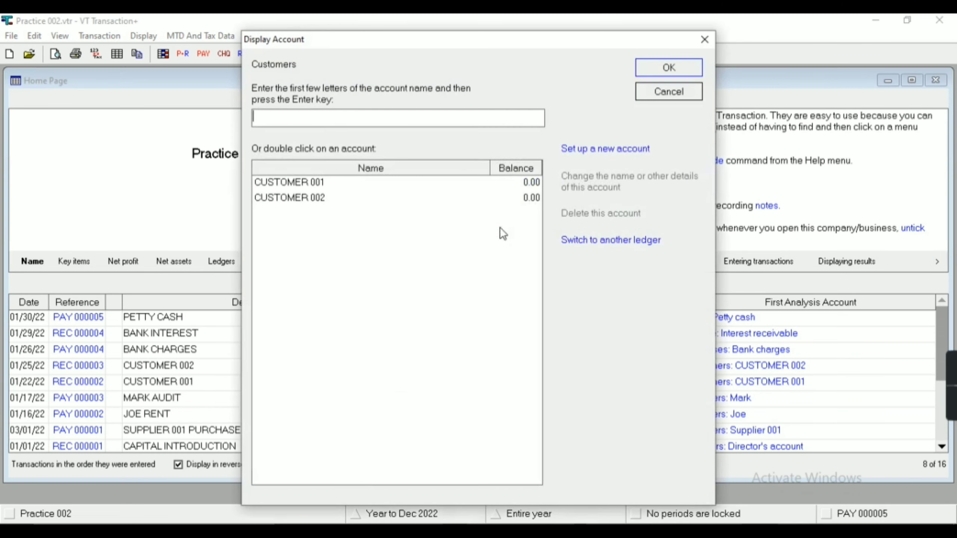
left_click(644, 94)
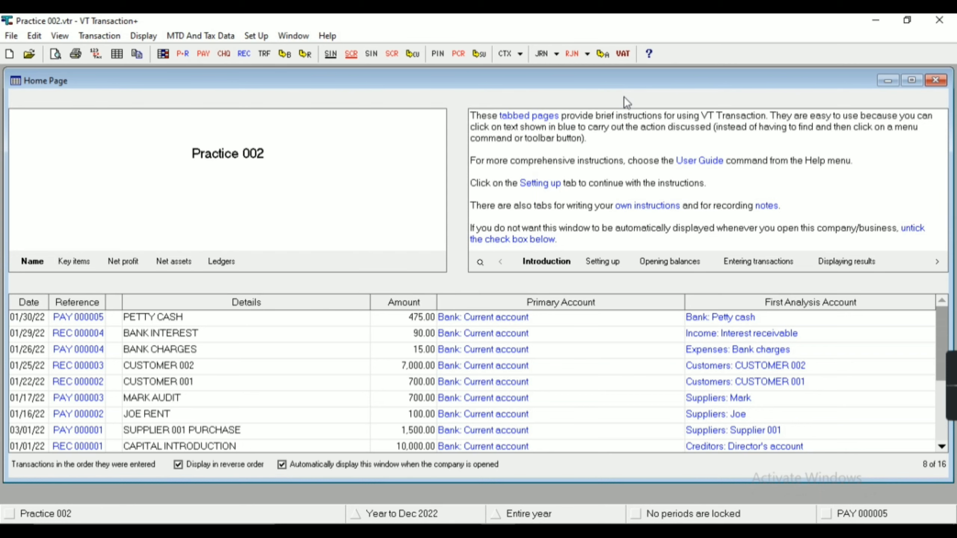
- Open the Suppliers ledger at the Credit card company account
left_click(472, 56)
left_click(415, 183)
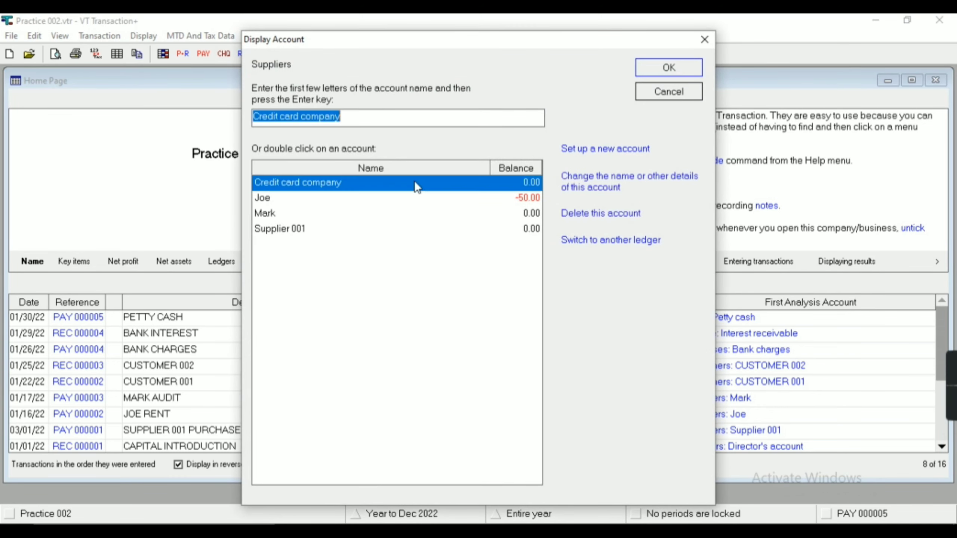
left_click(650, 71)
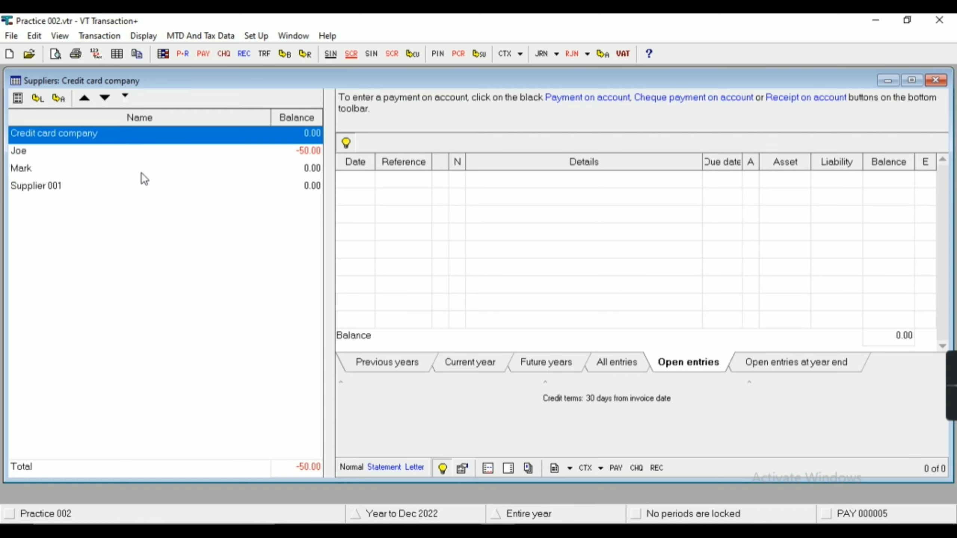
- Match the rent and AUDIT FEES supplier invoices against their payments
left_click(175, 150)
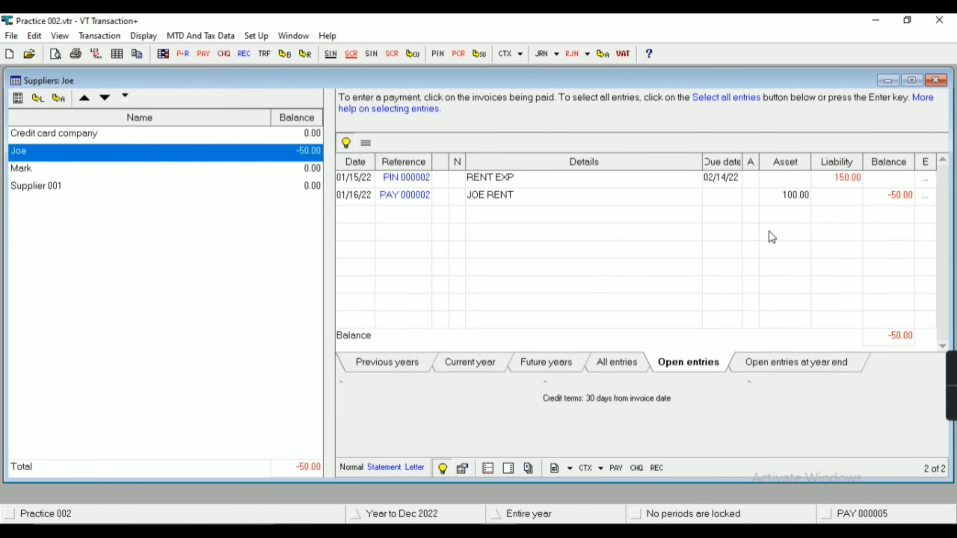
left_click(663, 184)
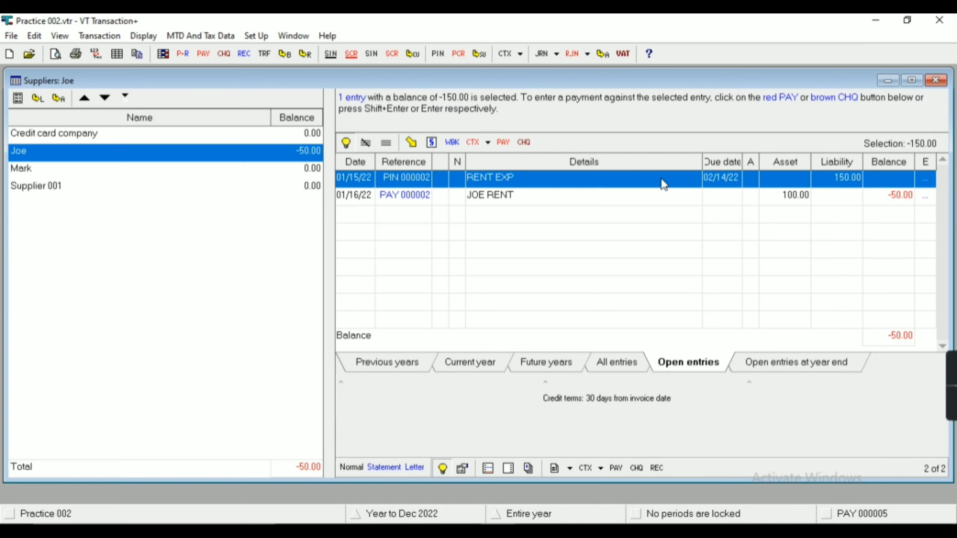
left_click(637, 197, "ctrl")
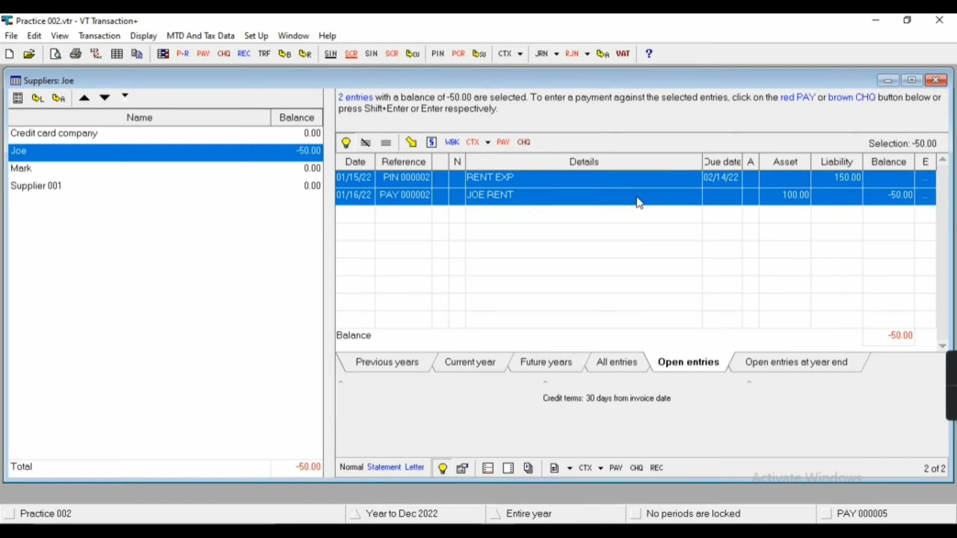
left_click(432, 143)
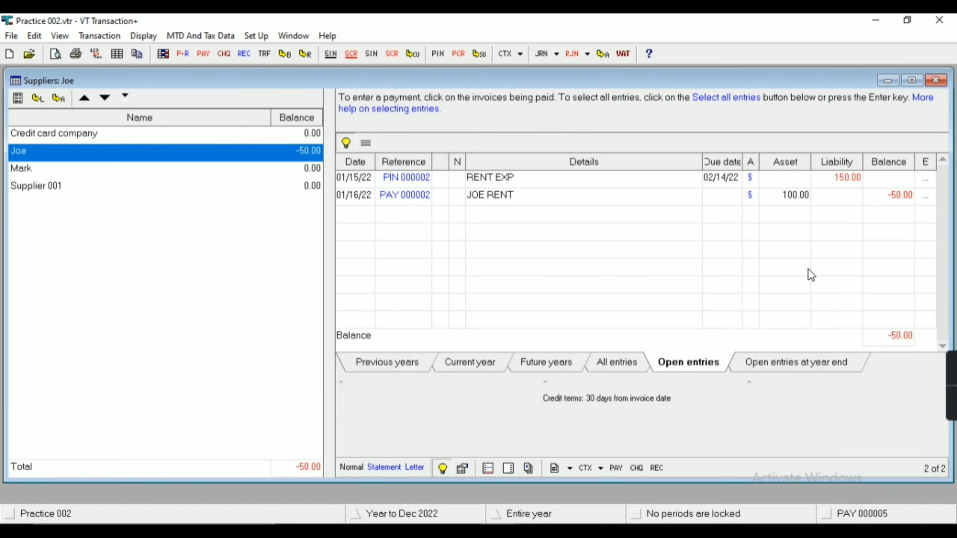
left_click(308, 172)
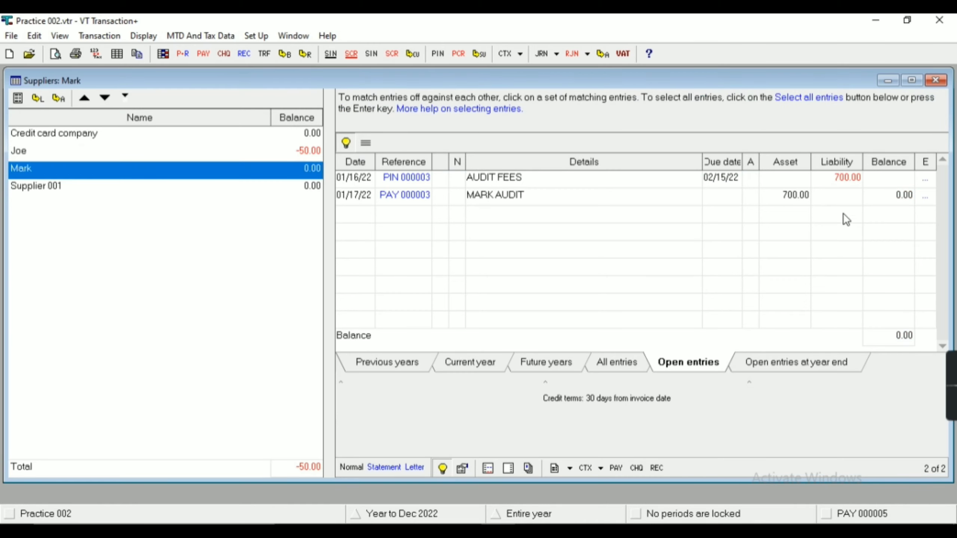
left_click(592, 178)
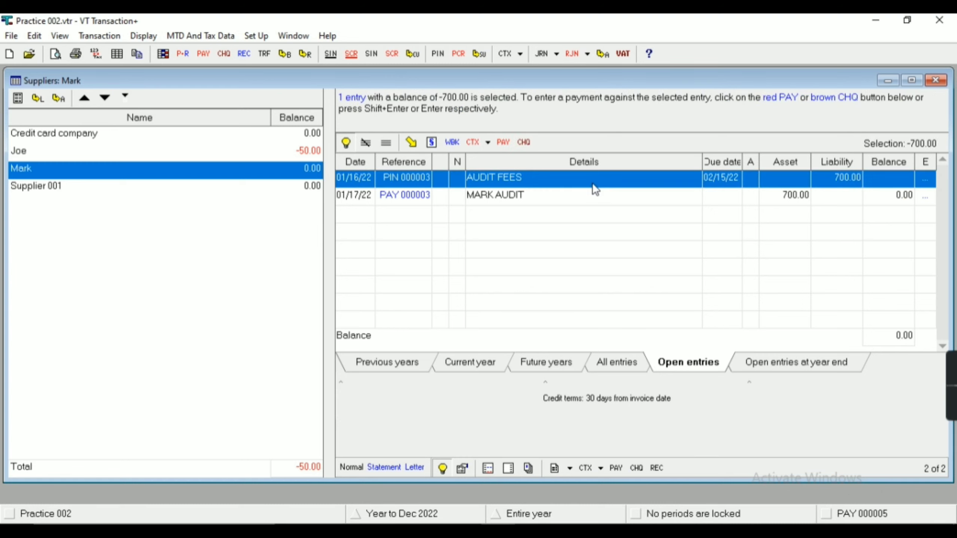
left_click(593, 199, "ctrl")
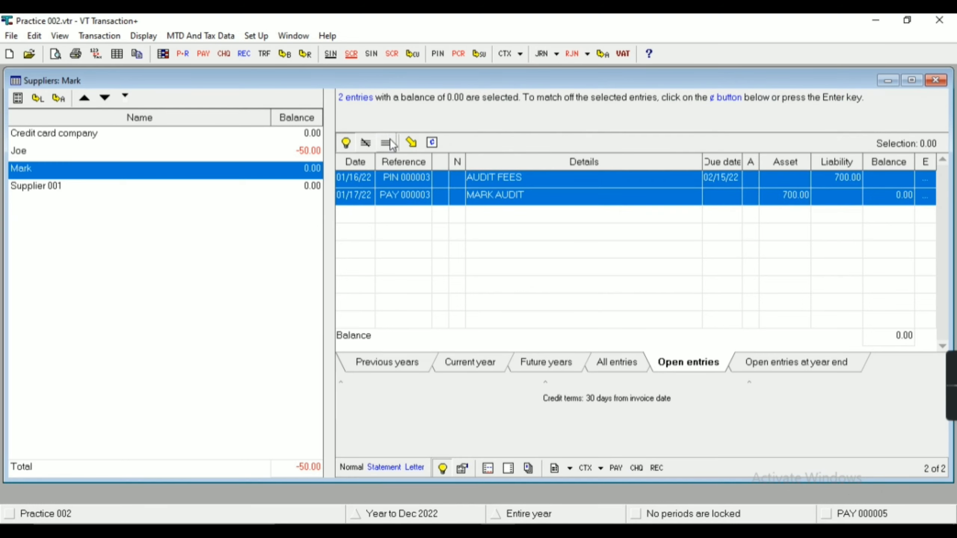
left_click(425, 144)
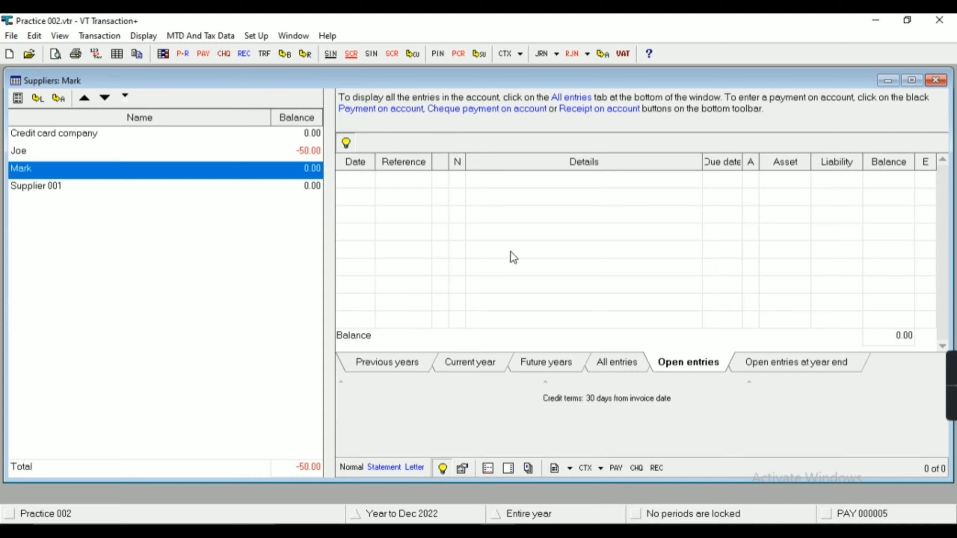
- Match off Supplier 001's PIN 000001 invoice against PAY 000001 and close the ledger
left_click(484, 366)
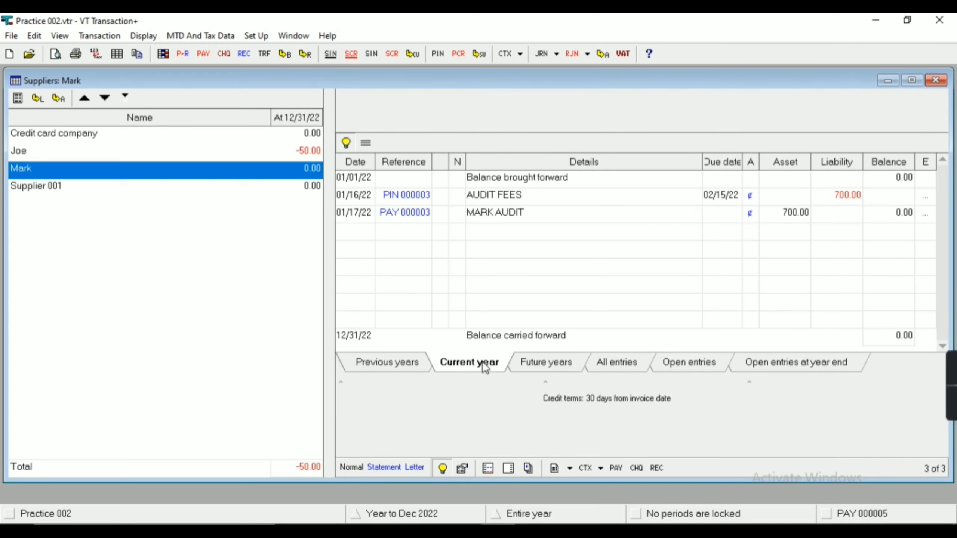
left_click(712, 364)
left_click(272, 192)
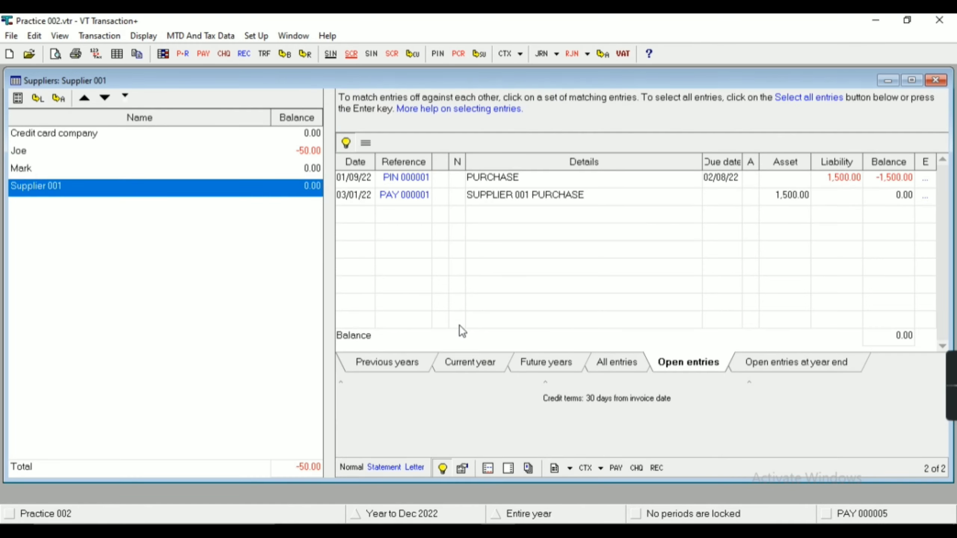
left_click(490, 359)
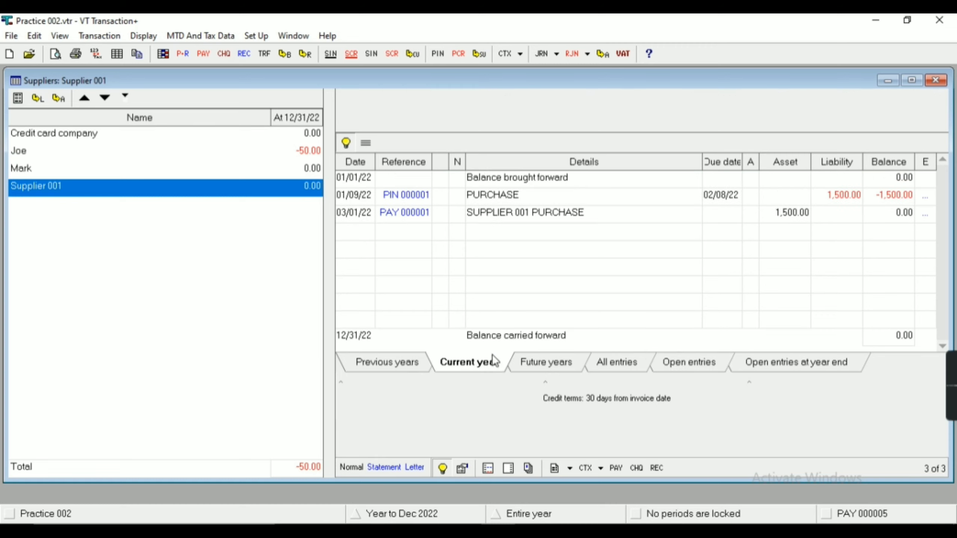
left_click(676, 368)
left_click(617, 176)
left_click(618, 187)
left_click(618, 174)
left_click(614, 195, "ctrl")
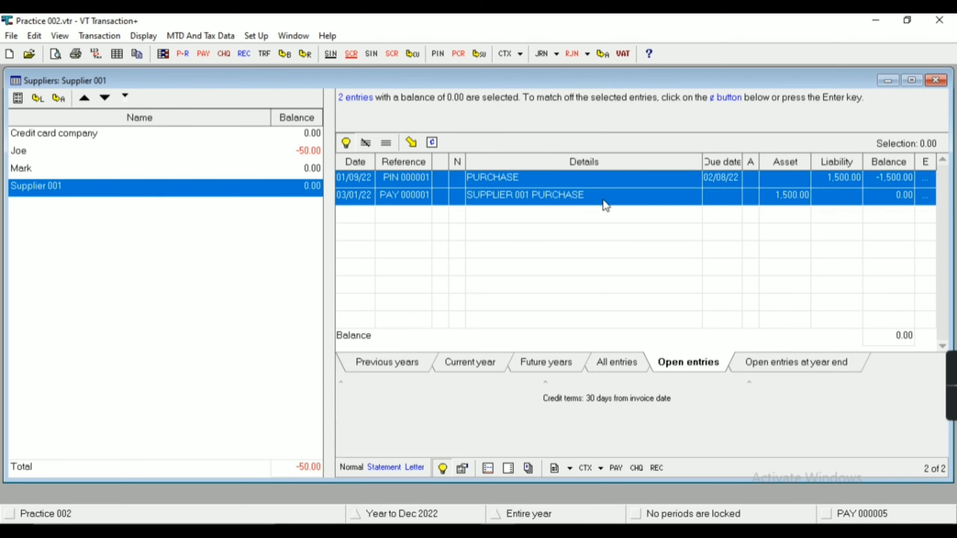
left_click(434, 144)
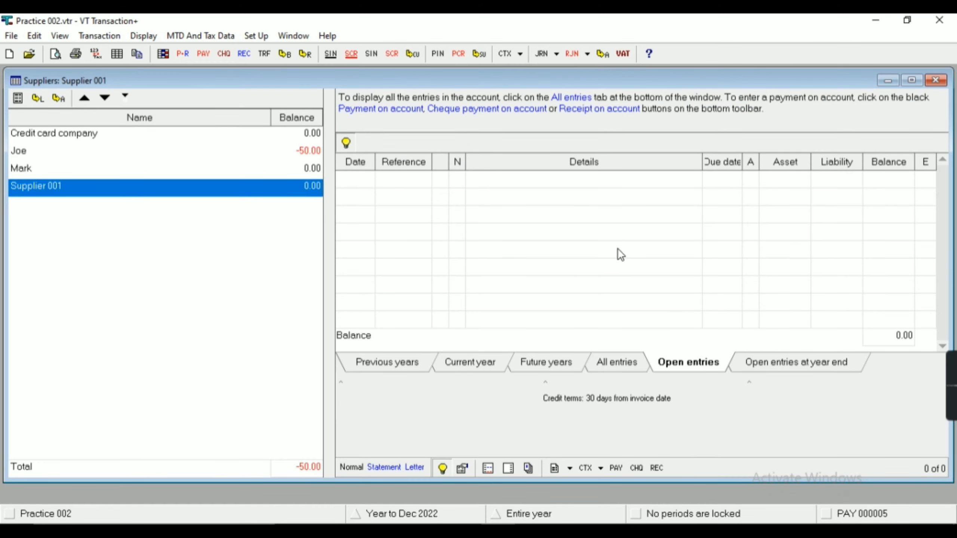
left_click(936, 84)
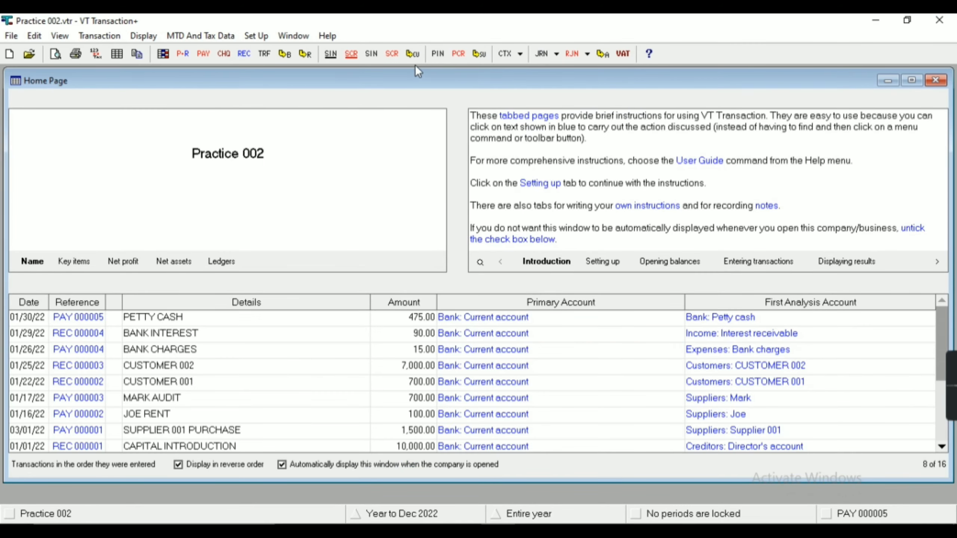
- Match CUSTOMER 001's 700.00 and CUSTOMER 002's 7,000.00 sales invoices to their receipts, then close the ledger
left_click(414, 53)
double_click(456, 184)
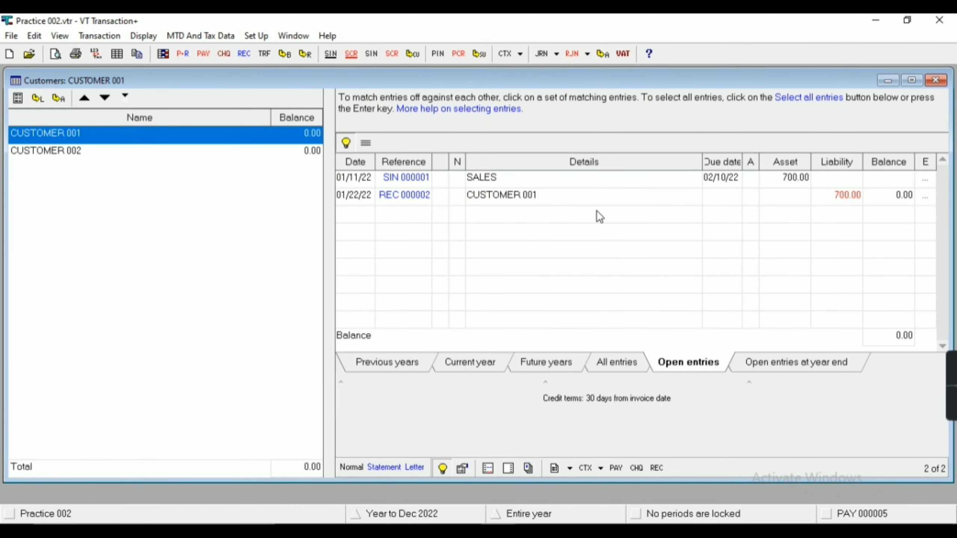
left_click(521, 184)
left_click(524, 201)
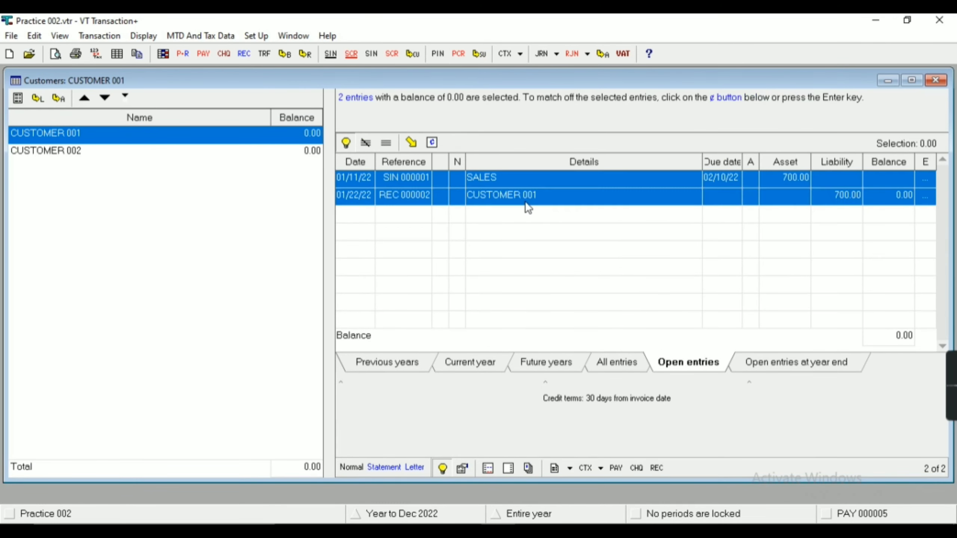
left_click(432, 142)
left_click(287, 153)
left_click(474, 177)
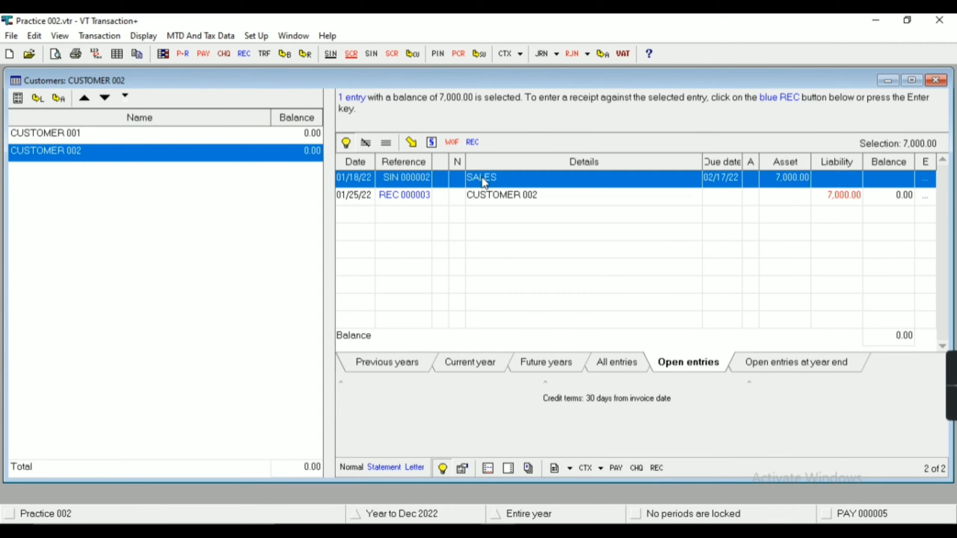
left_click(491, 195)
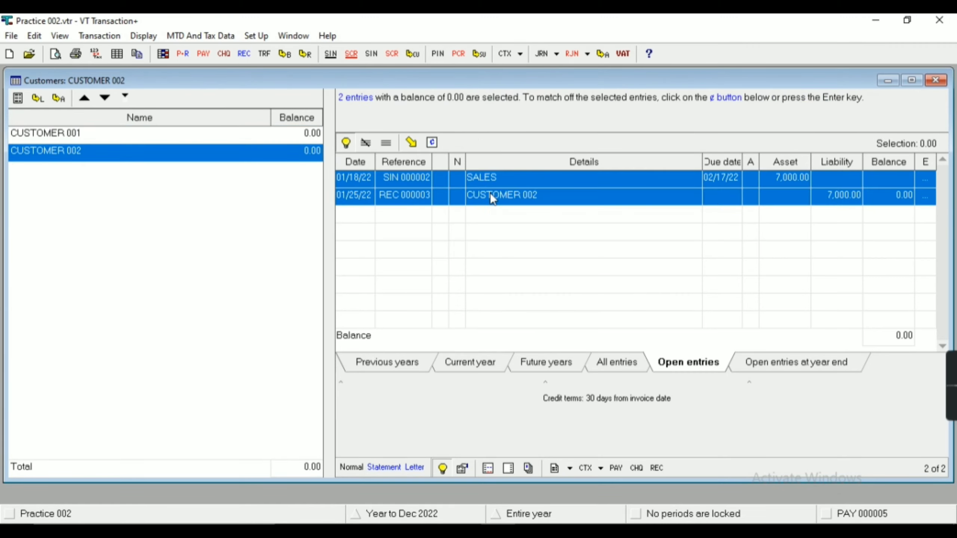
left_click(437, 143)
left_click(935, 81)
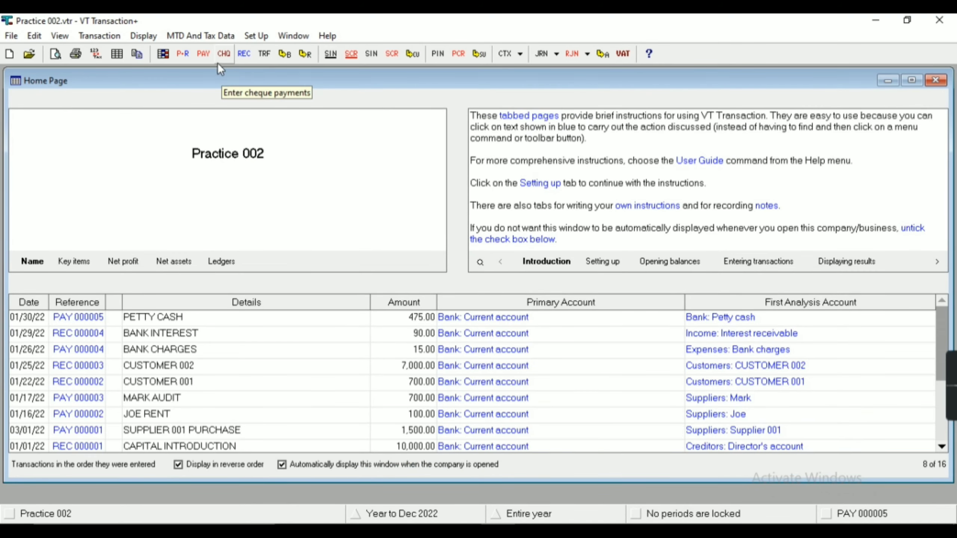
- In the bank current account's reconciliation view, select all nine unreconciled entries for marking
left_click(290, 56)
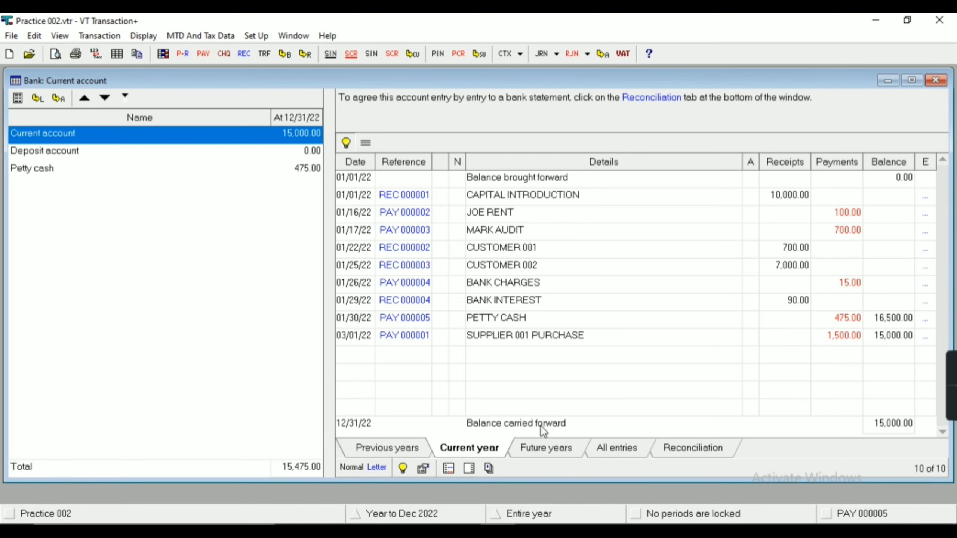
left_click(663, 448)
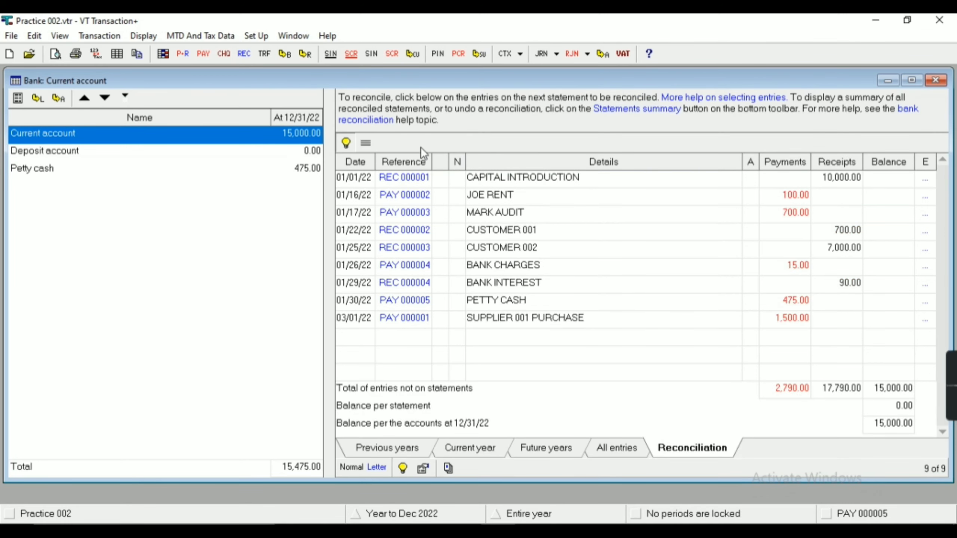
left_click(358, 145)
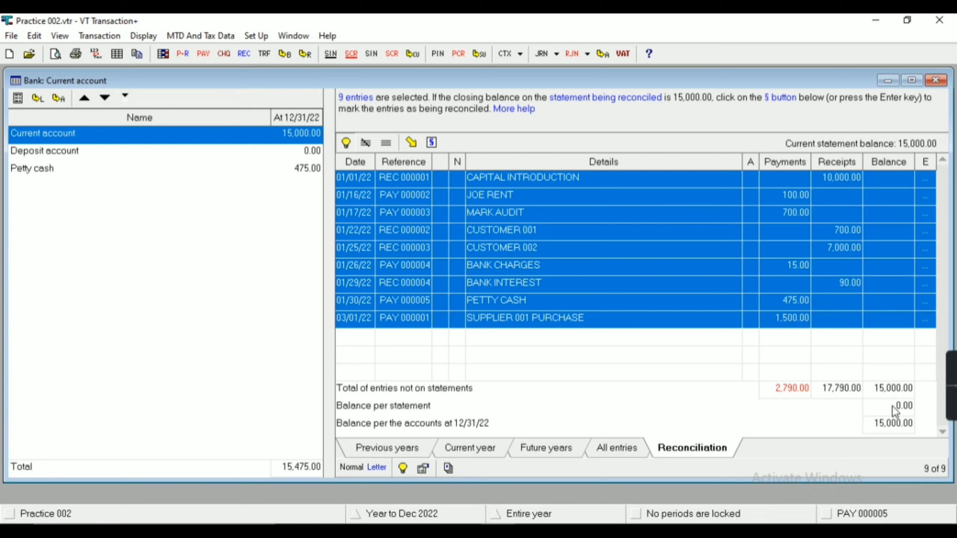
left_click(430, 147)
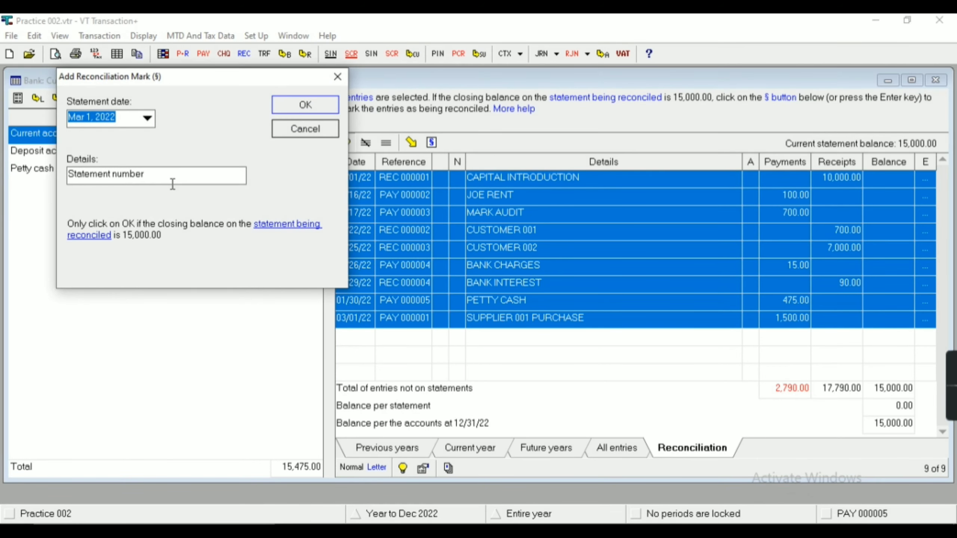
- Reconcile them as 'Statement number 001' dated 03/01/22 at 15,000.00, then check current-year entries
left_click(190, 177)
type("001")
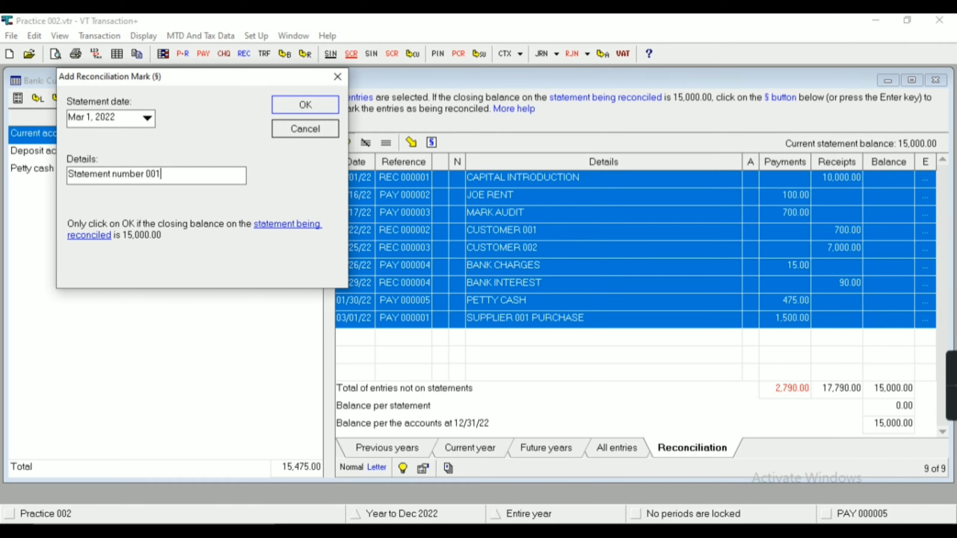
left_click(303, 109)
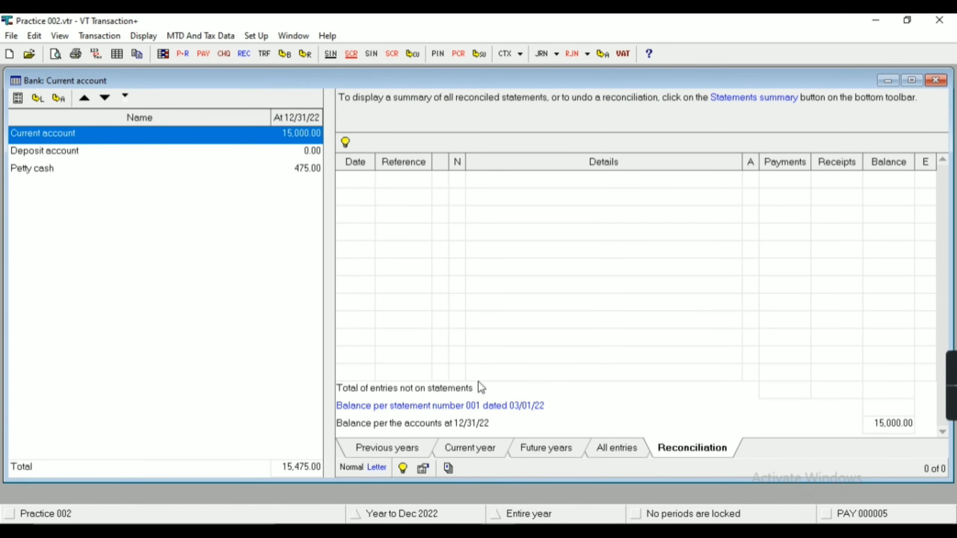
left_click(477, 448)
left_click(676, 448)
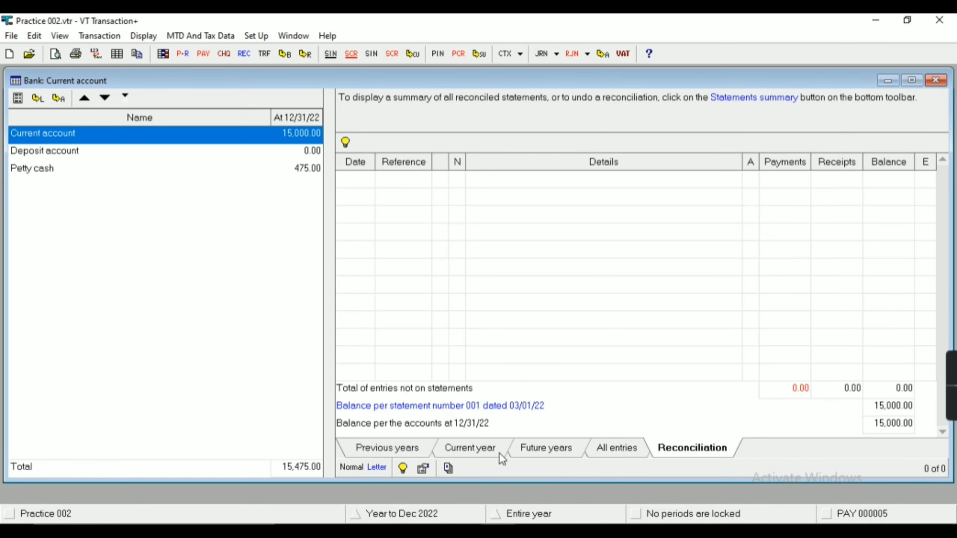
- Remove the reconciliation marks from all nine current-year entries, leaving the statement balance at 0.00
left_click(474, 449)
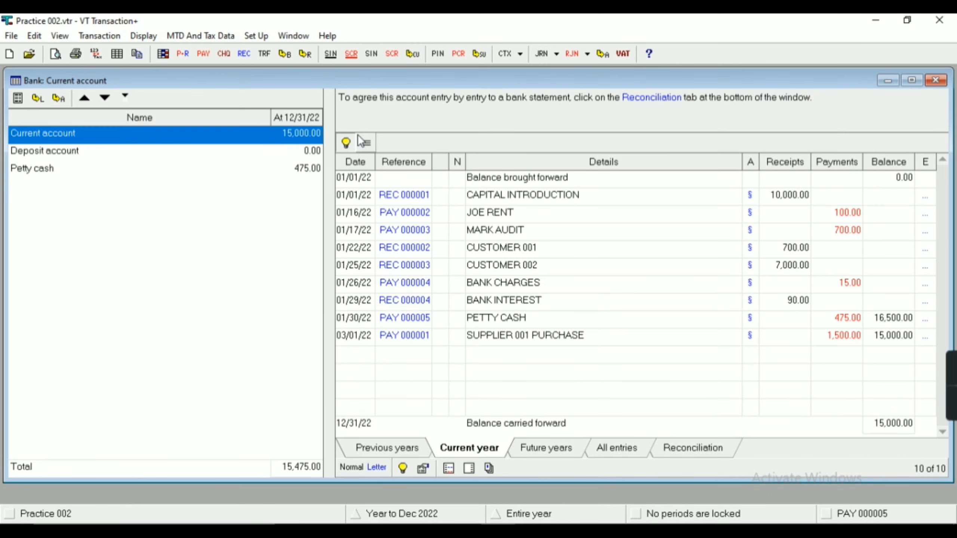
left_click(365, 143)
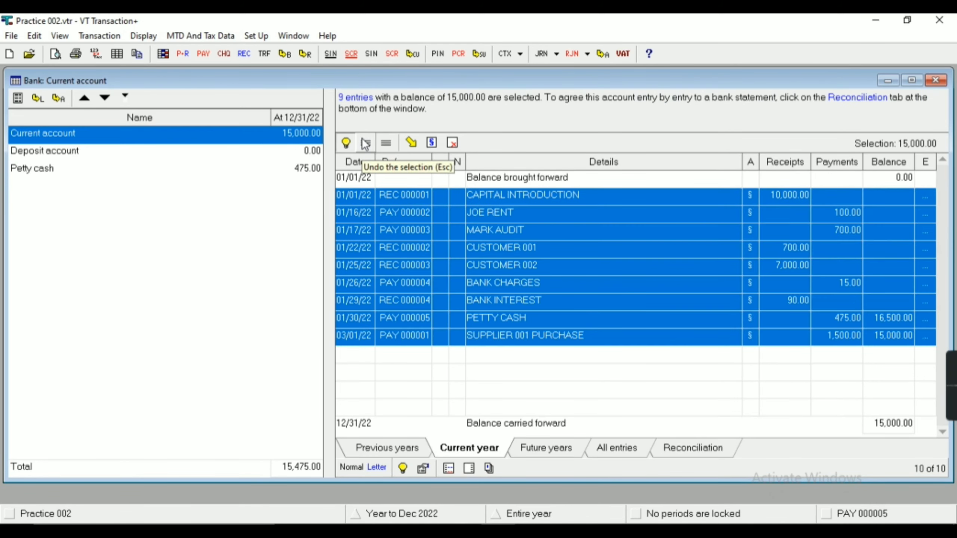
left_click(452, 143)
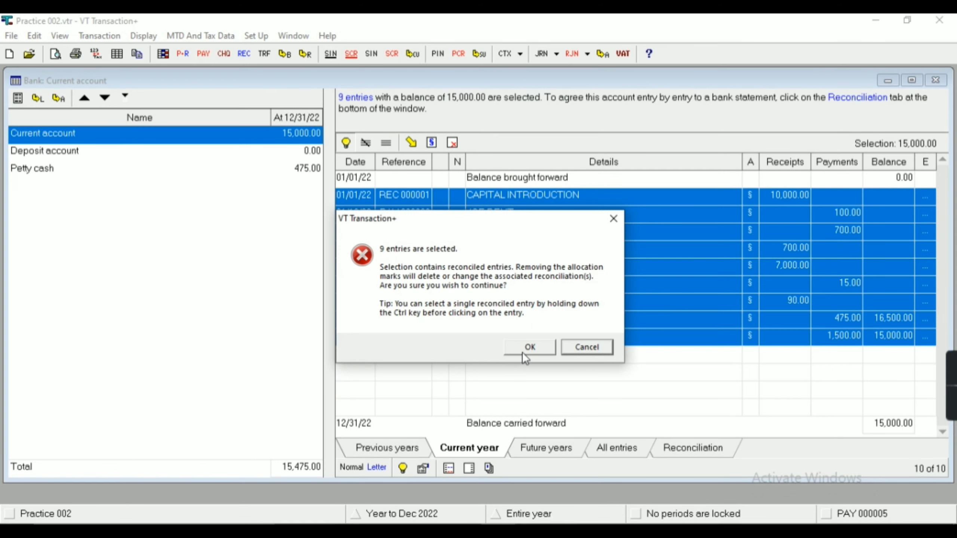
left_click(524, 349)
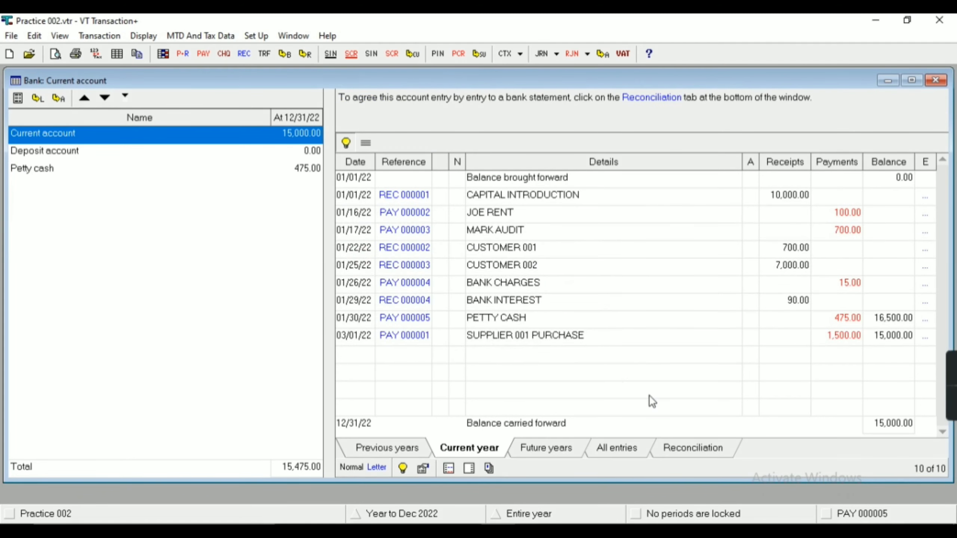
left_click(666, 447)
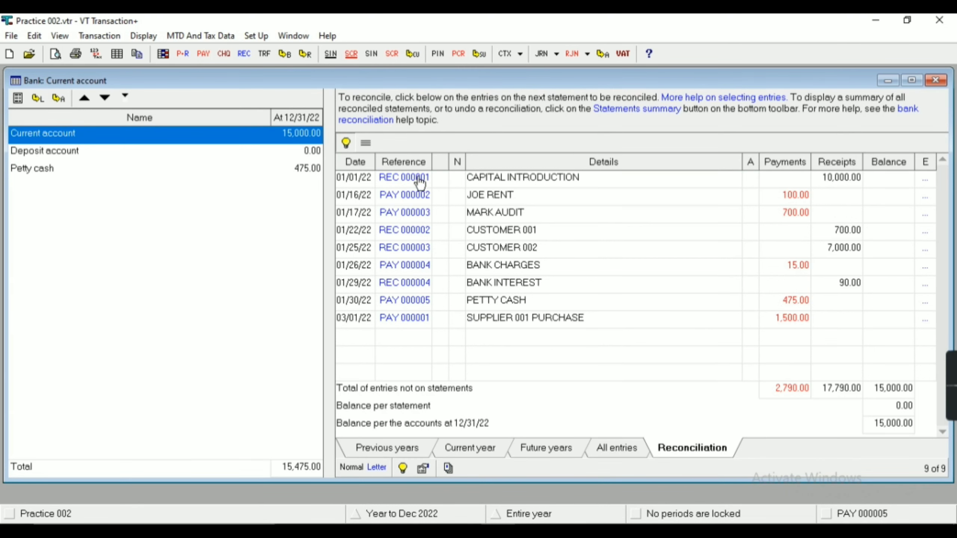
- Mark all nine entries reconciled with details 'Statement number 01', then close the Current account window
left_click(367, 142)
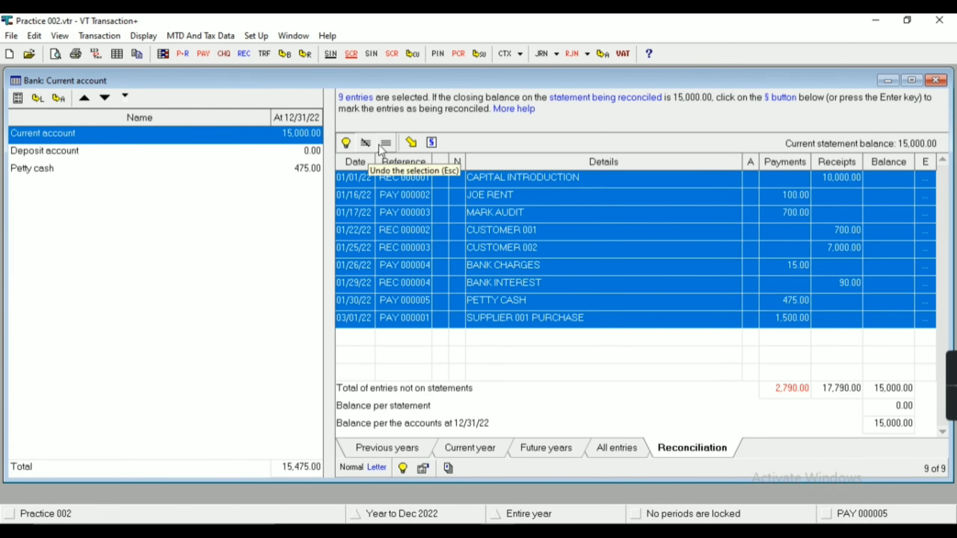
left_click(431, 142)
left_click(188, 203)
type("01")
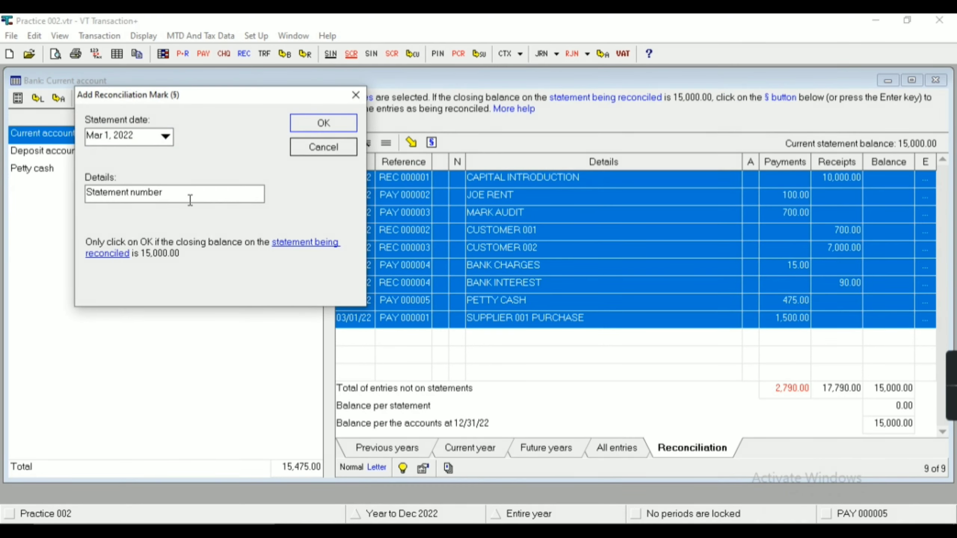
left_click(344, 124)
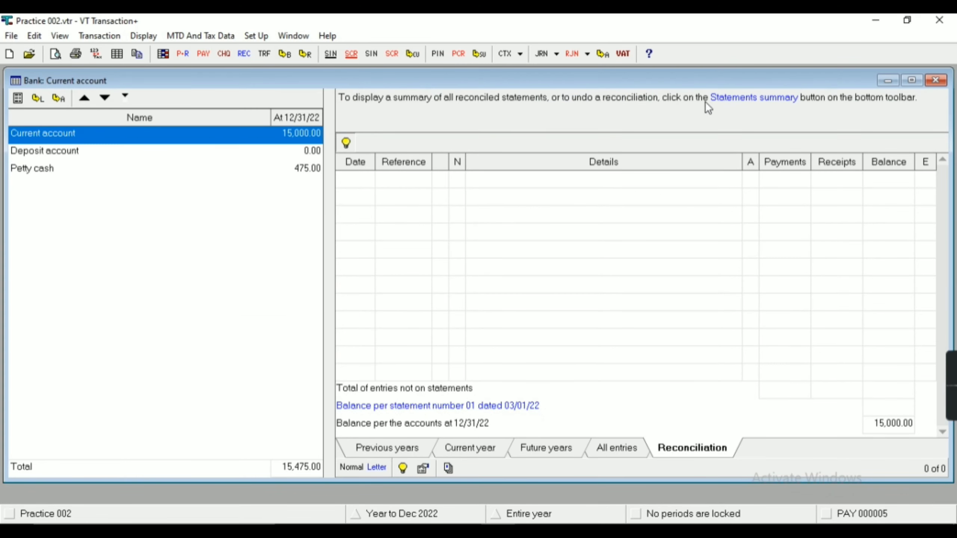
left_click(936, 80)
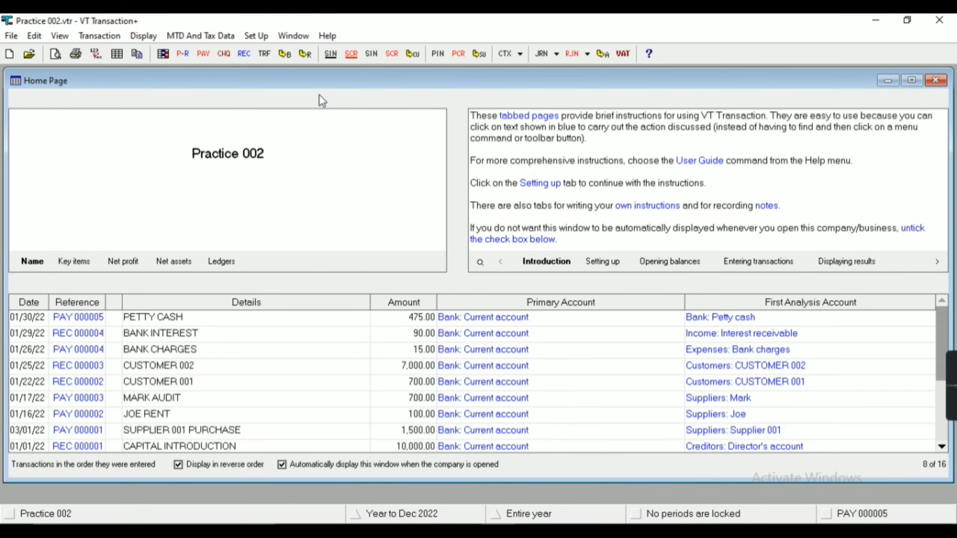
left_click(300, 56)
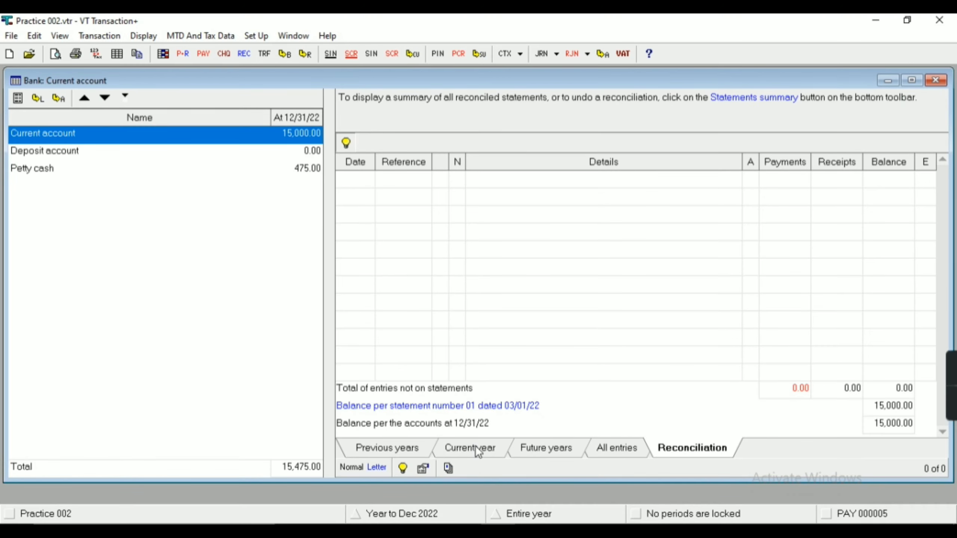
left_click(475, 448)
left_click(549, 445)
left_click(610, 448)
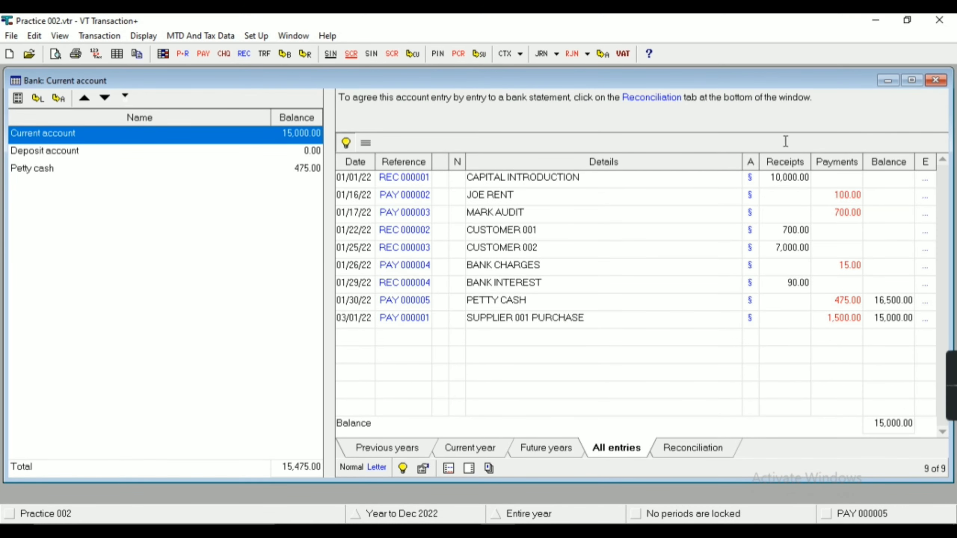
left_click(935, 80)
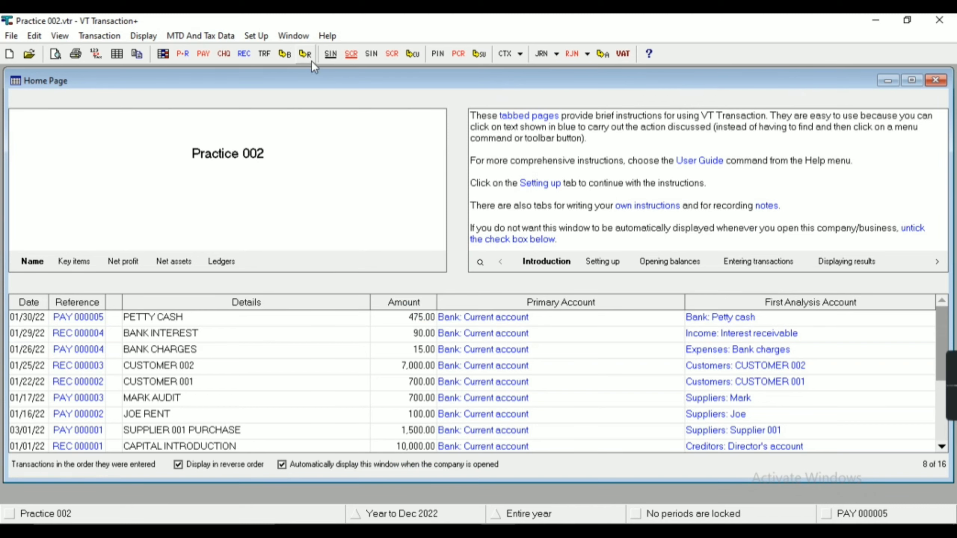